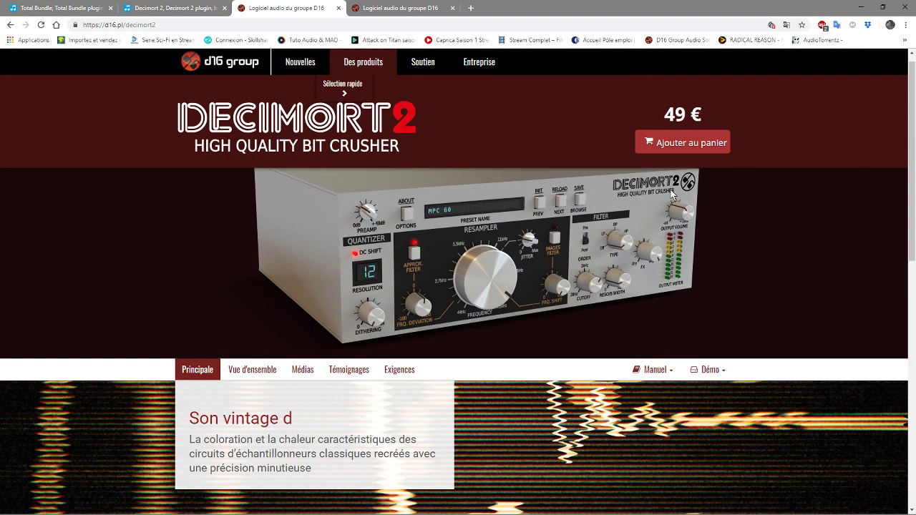
Check the Decimort 2 offer on Plugin Boutique and look through the D16 Total Bundle page's plugin descriptions and price.
{"action": "left_click", "coordinate": [172, 8]}
{"action": "mouse_move", "coordinate": [358, 232]}
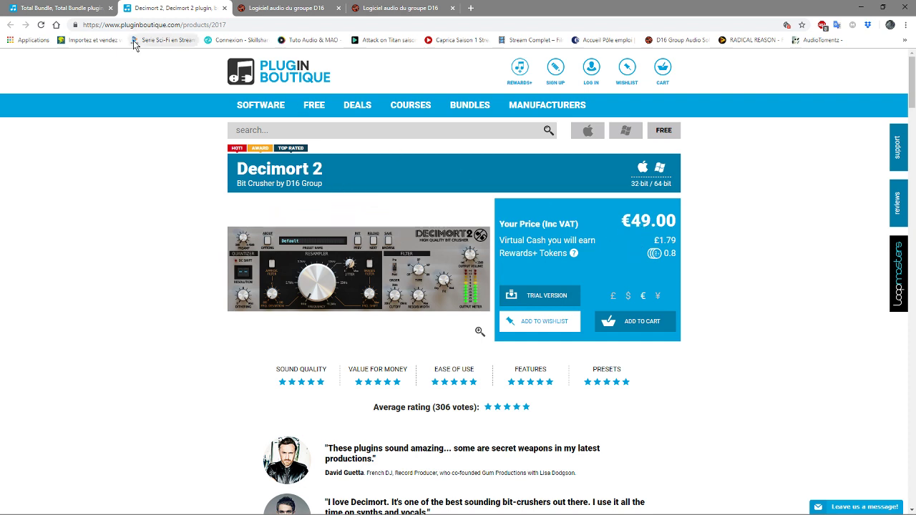
{"action": "left_click", "coordinate": [43, 7]}
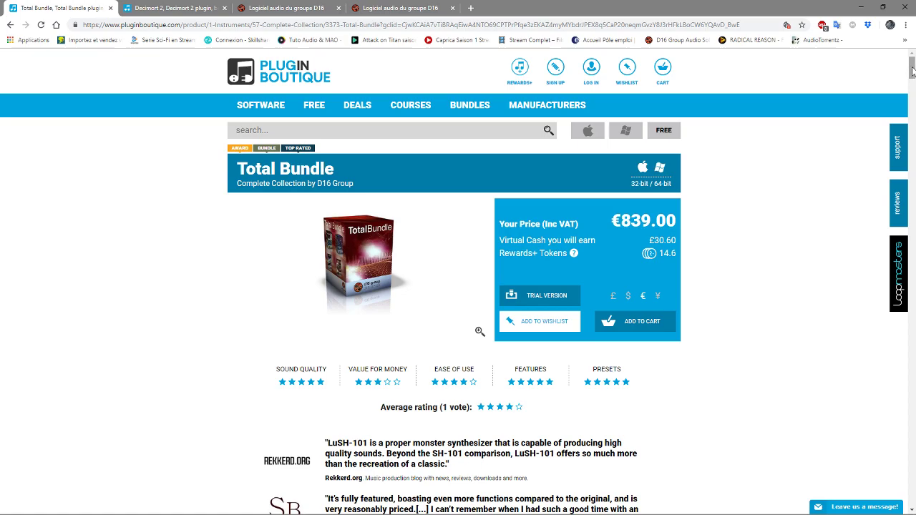
{"action": "scroll", "coordinate": [912, 72], "scroll_direction": "down", "scroll_amount": 9}
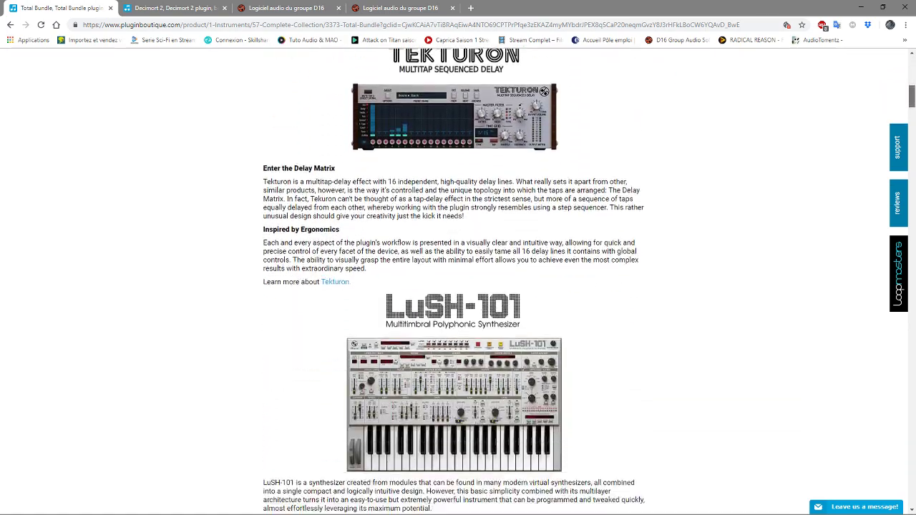
{"action": "scroll", "coordinate": [453, 280], "scroll_direction": "down", "scroll_amount": 13}
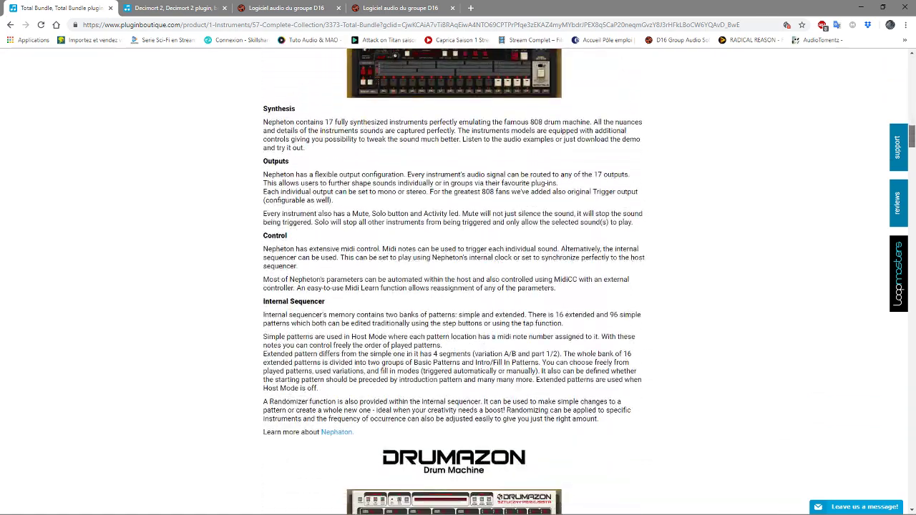
{"action": "scroll", "coordinate": [454, 280], "scroll_direction": "down", "scroll_amount": 15}
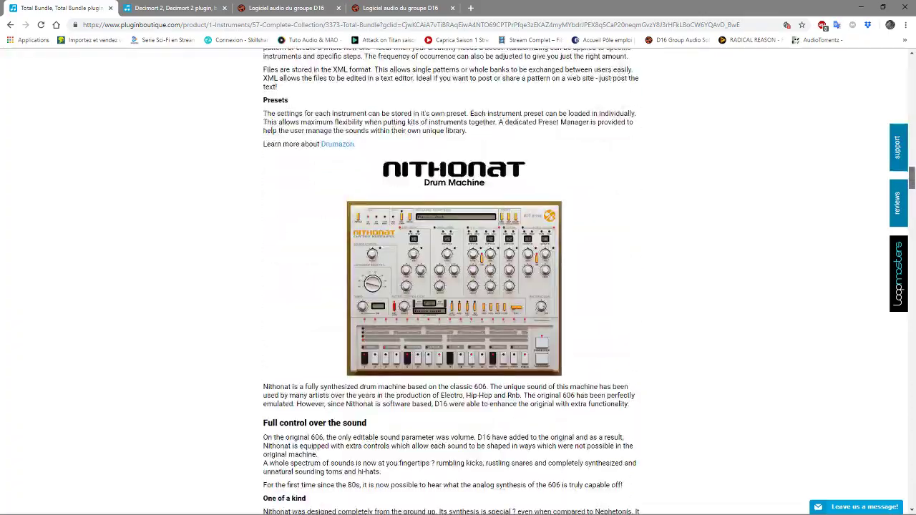
{"action": "scroll", "coordinate": [454, 281], "scroll_direction": "down", "scroll_amount": 12}
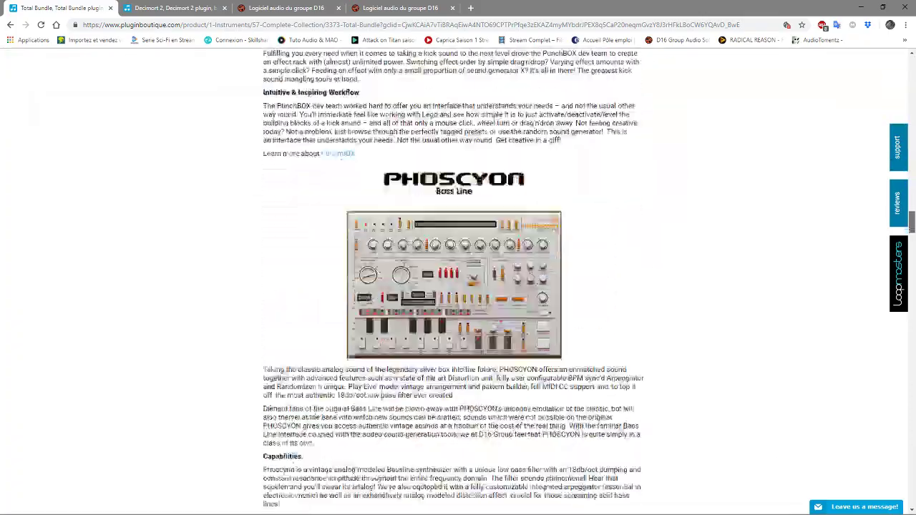
{"action": "scroll", "coordinate": [454, 281], "scroll_direction": "down", "scroll_amount": 12}
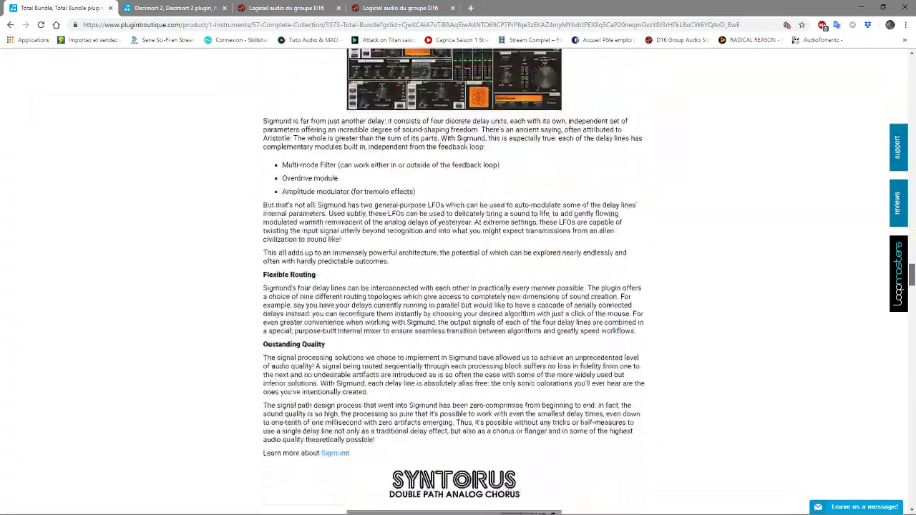
{"action": "scroll", "coordinate": [453, 281], "scroll_direction": "down", "scroll_amount": 2}
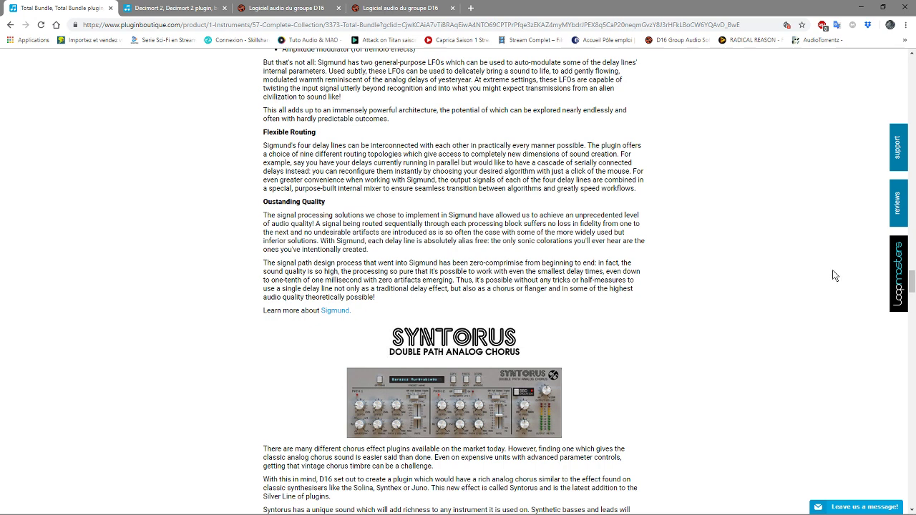
{"action": "left_click_drag", "start_coordinate": [911, 281], "coordinate": [892, 56]}
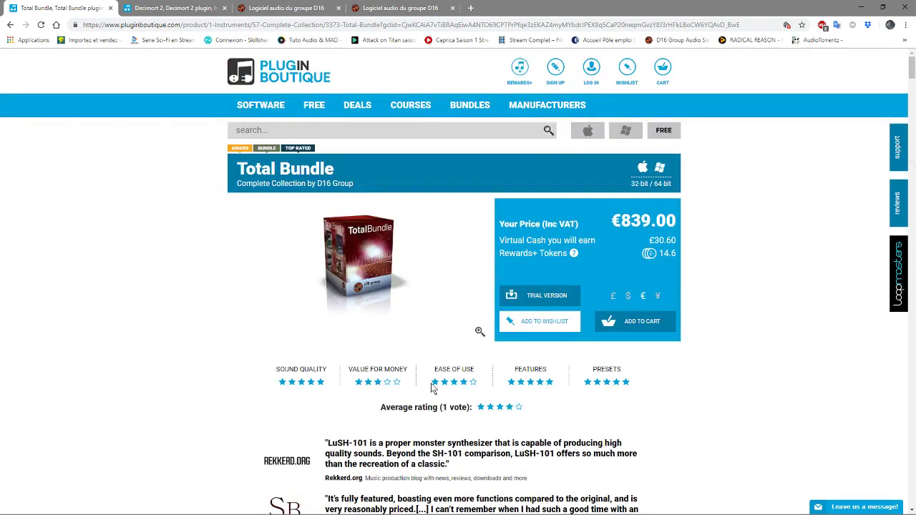
Switch to the raggac.reason project in Reason and play the song from the start with only the sequencer shown.
{"action": "mouse_move", "coordinate": [258, 509]}
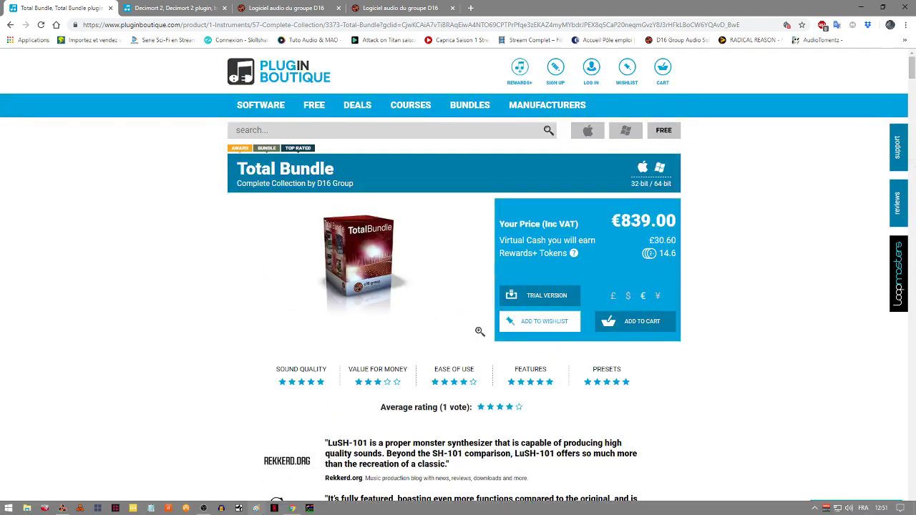
{"action": "left_click", "coordinate": [63, 508]}
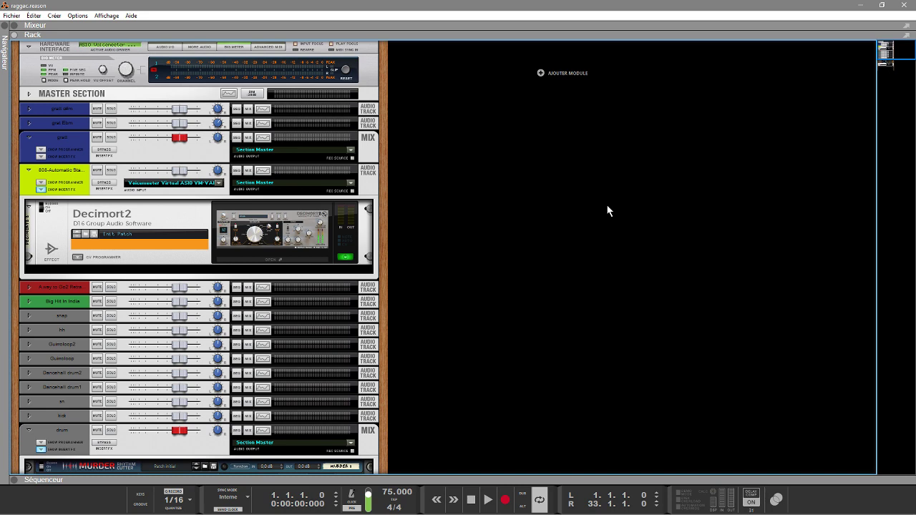
{"action": "left_click", "coordinate": [15, 481]}
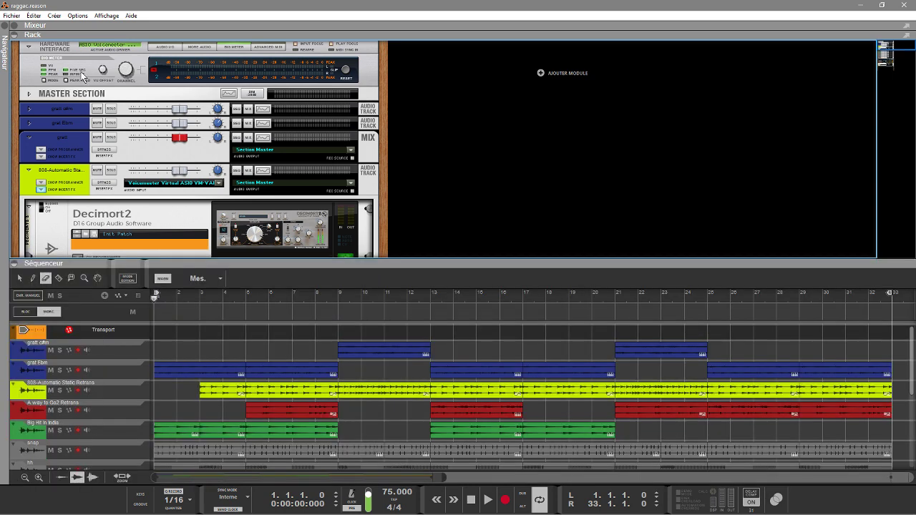
{"action": "left_click", "coordinate": [14, 34]}
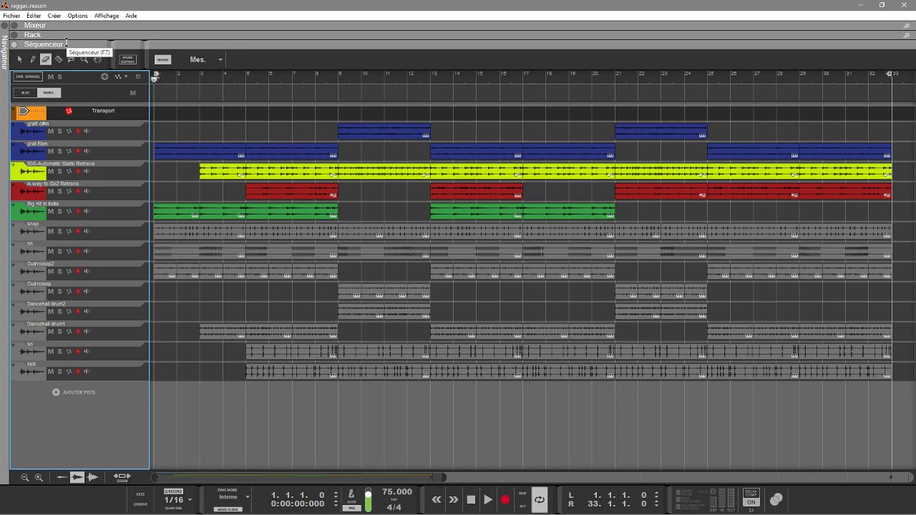
{"action": "key", "text": "space"}
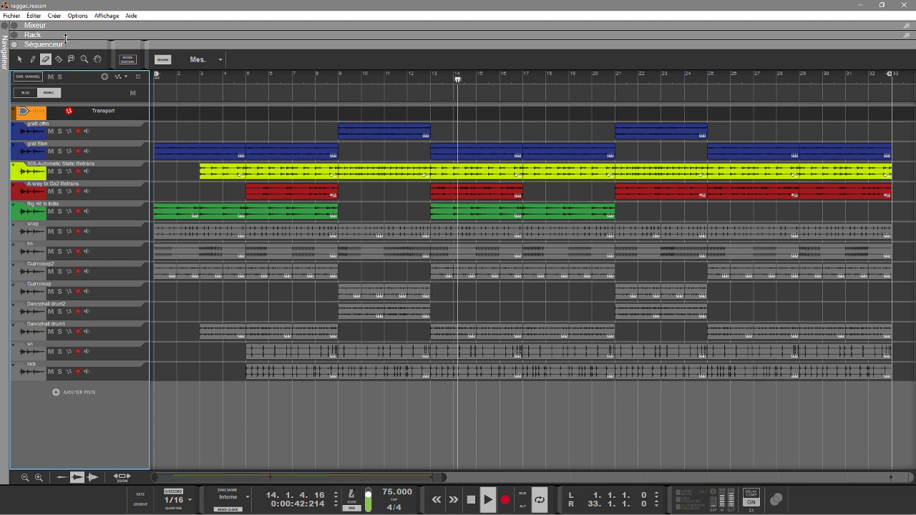
Show only the rack, look over its channels and devices during playback, and stop the song.
{"action": "left_click", "coordinate": [13, 45]}
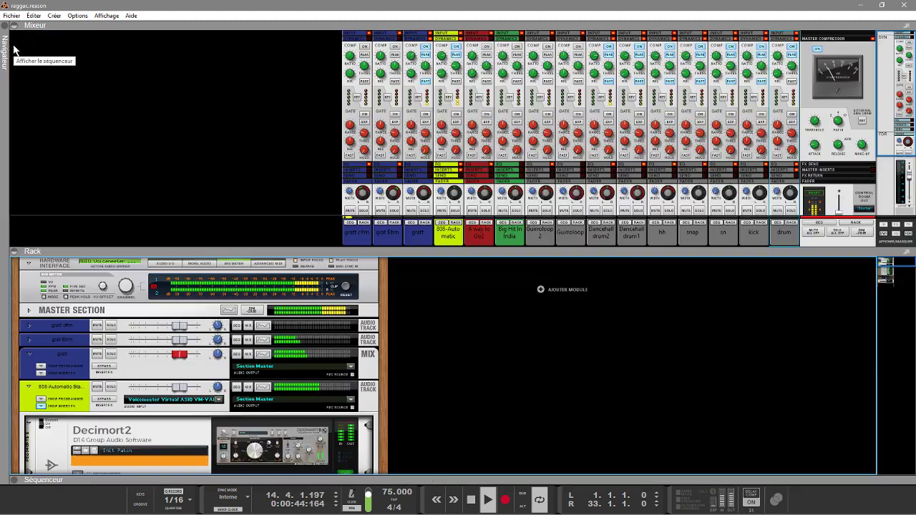
{"action": "left_click", "coordinate": [15, 27]}
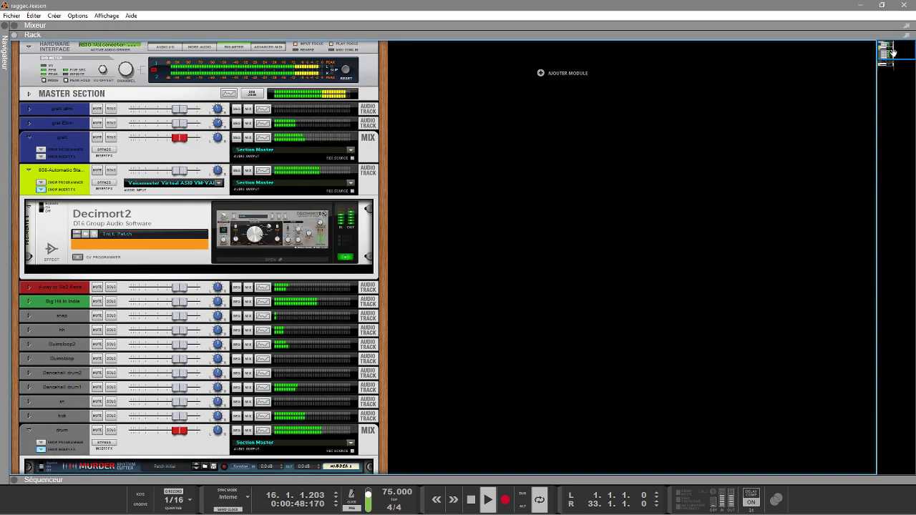
{"action": "scroll", "coordinate": [896, 58], "scroll_direction": "down", "scroll_amount": 3}
{"action": "left_click_drag", "start_coordinate": [895, 57], "coordinate": [899, 53]}
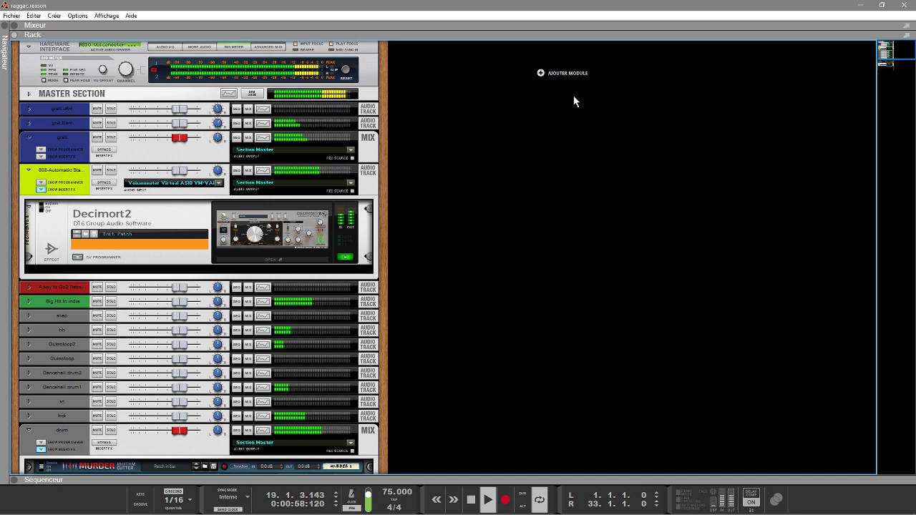
{"action": "key", "text": "space"}
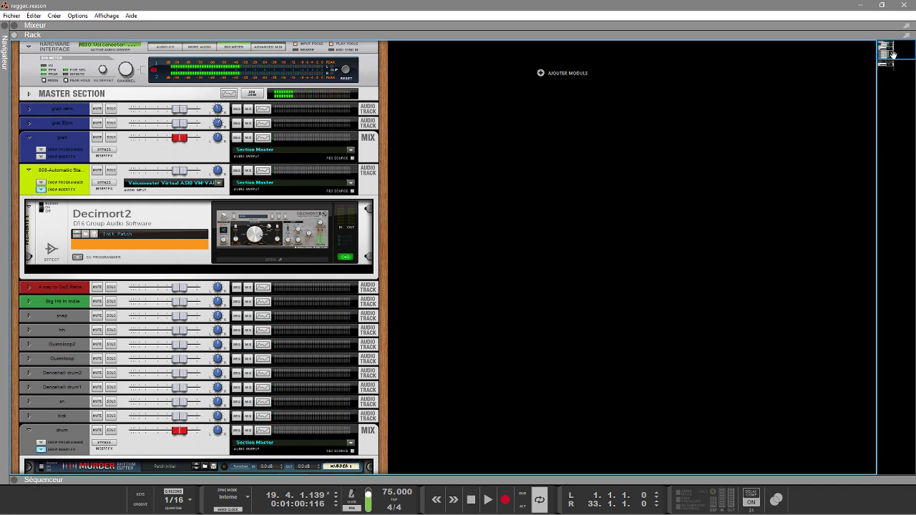
Solo the drum mix channel in the rack and start playback from the beginning.
{"action": "left_click_drag", "start_coordinate": [892, 52], "coordinate": [895, 66]}
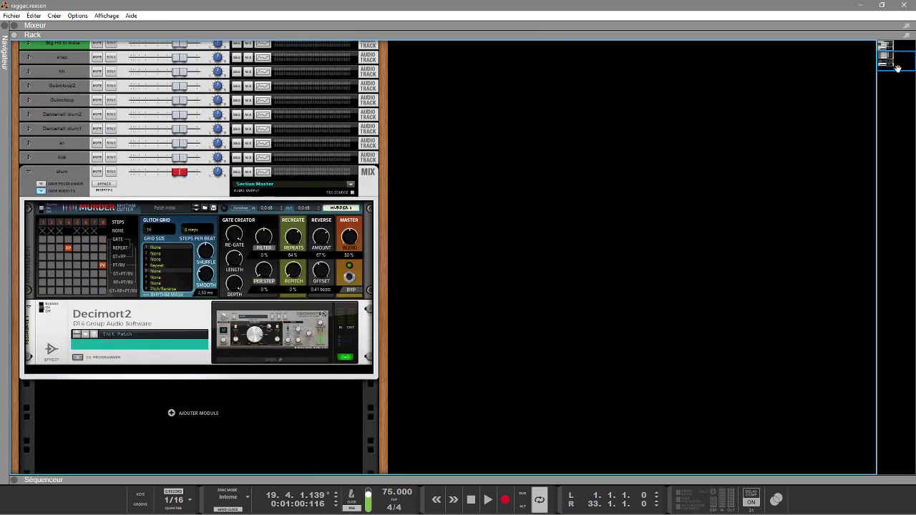
{"action": "left_click", "coordinate": [111, 173]}
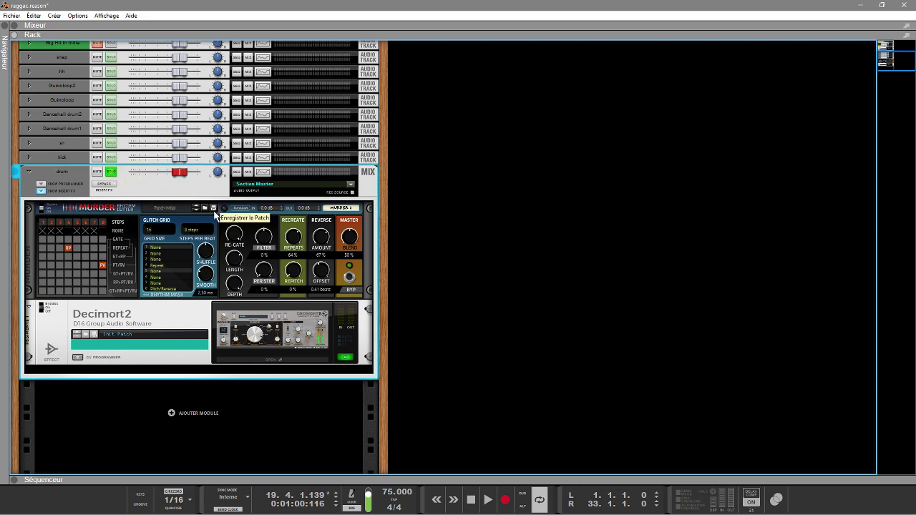
{"action": "key", "text": "space"}
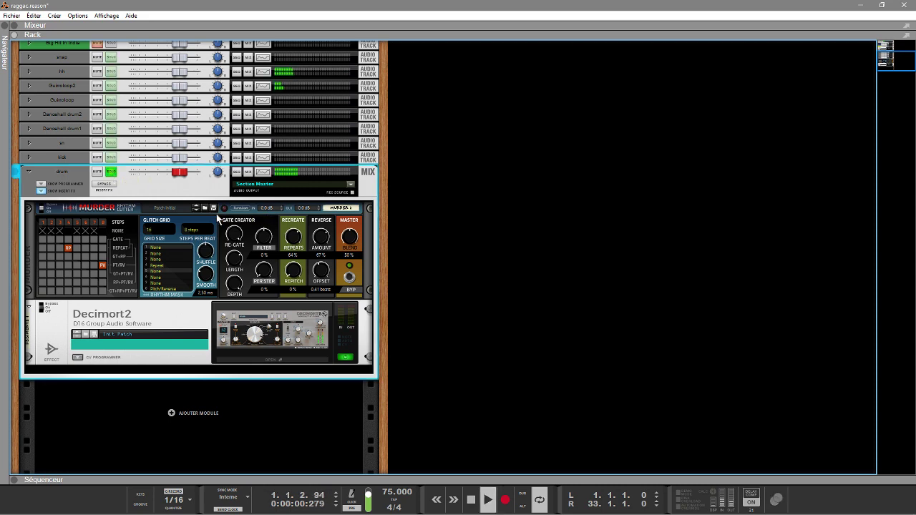
Set the sequencer's loop range from bar 5 to bar 13.
{"action": "left_click", "coordinate": [15, 481]}
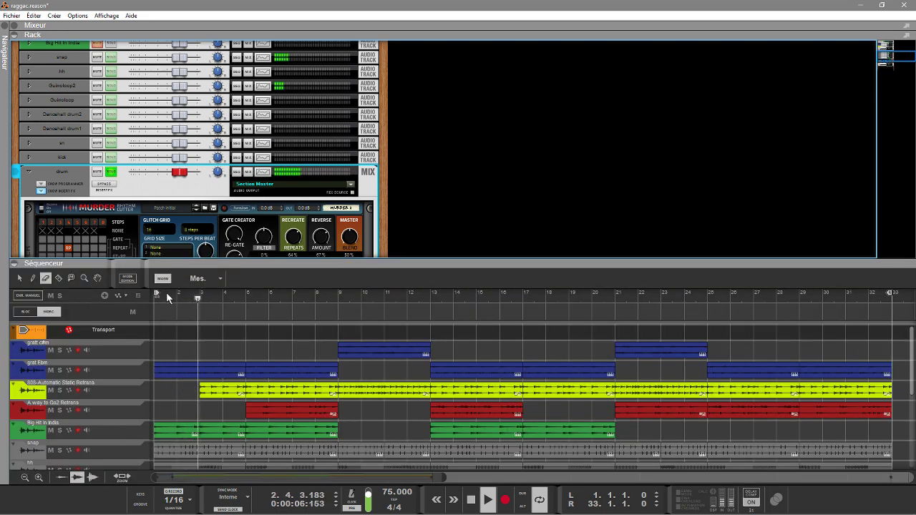
{"action": "left_click", "coordinate": [199, 295]}
{"action": "left_click_drag", "start_coordinate": [199, 294], "coordinate": [247, 295]}
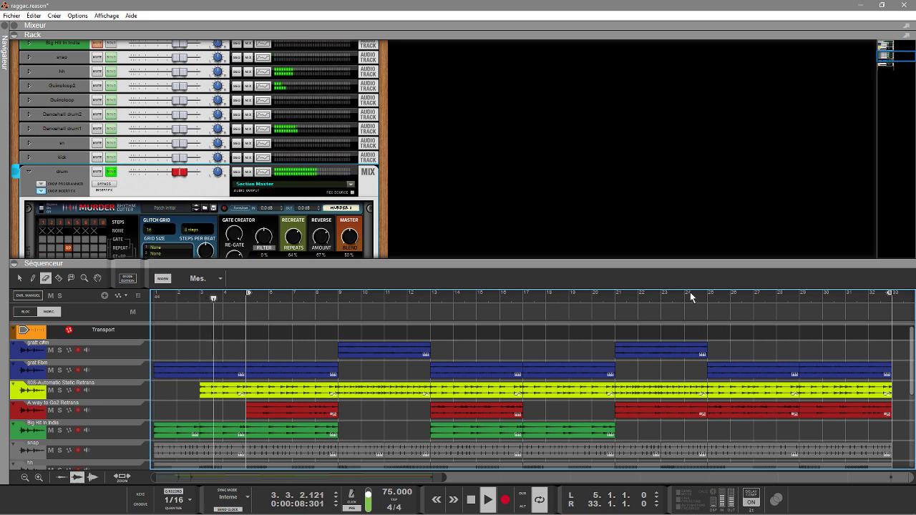
{"action": "left_click_drag", "start_coordinate": [889, 294], "coordinate": [433, 324]}
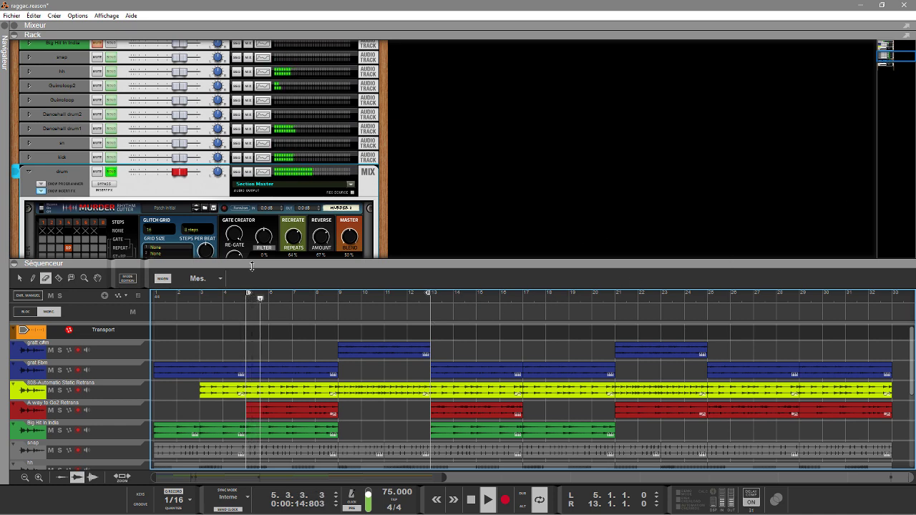
Return to the full rack view and open the Decimort2 plugin window on the drum channel.
{"action": "left_click", "coordinate": [13, 264]}
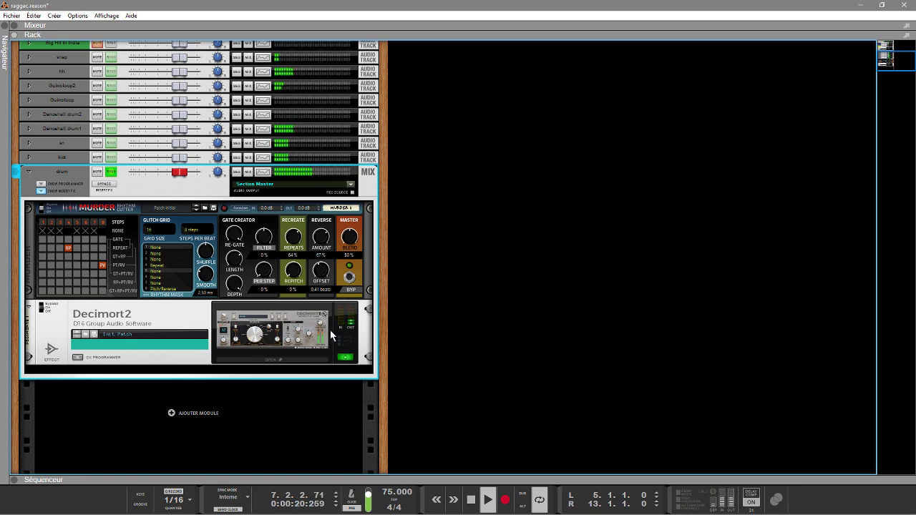
{"action": "left_click", "coordinate": [255, 364]}
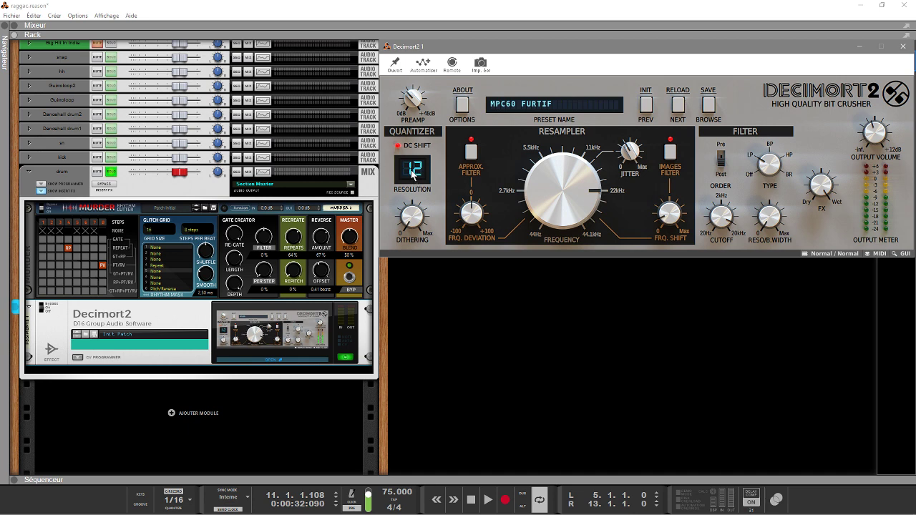
{"action": "left_click_drag", "start_coordinate": [412, 173], "coordinate": [414, 168]}
{"action": "left_click_drag", "start_coordinate": [415, 174], "coordinate": [425, 208]}
{"action": "scroll", "coordinate": [426, 170], "scroll_direction": "down", "scroll_amount": 1}
{"action": "left_click_drag", "start_coordinate": [425, 134], "coordinate": [427, 146]}
{"action": "left_click_drag", "start_coordinate": [722, 167], "coordinate": [721, 153]}
Review Decimort2's default settings for processing quality, presets, MIDI and user interface, and close them.
{"action": "left_click", "coordinate": [463, 107]}
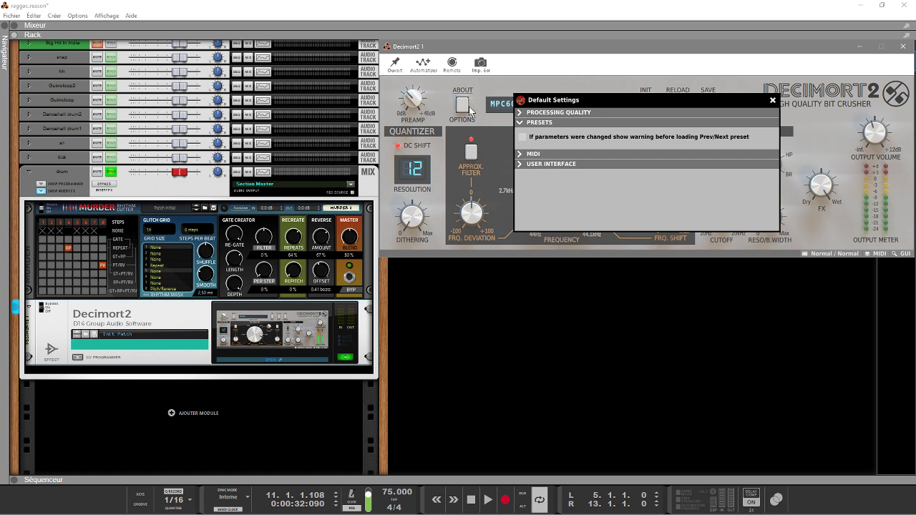
{"action": "left_click", "coordinate": [522, 113]}
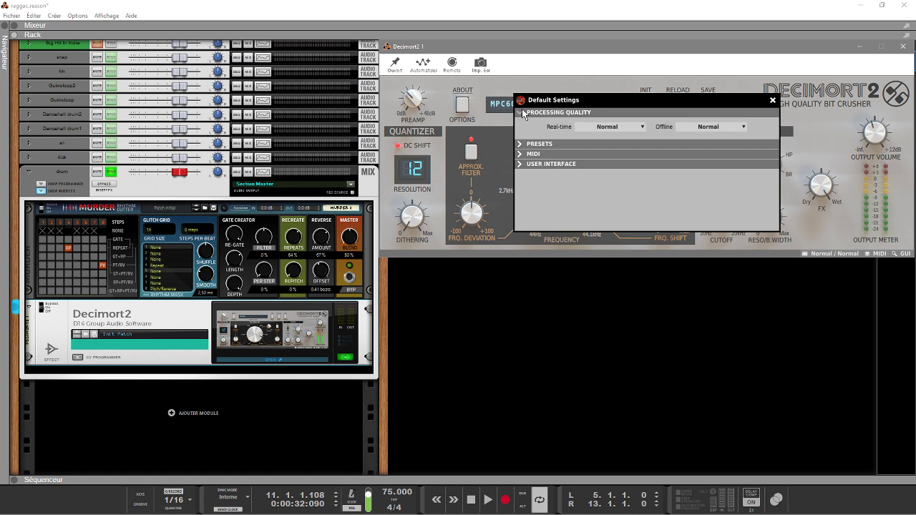
{"action": "left_click", "coordinate": [523, 145]}
{"action": "left_click", "coordinate": [523, 155]}
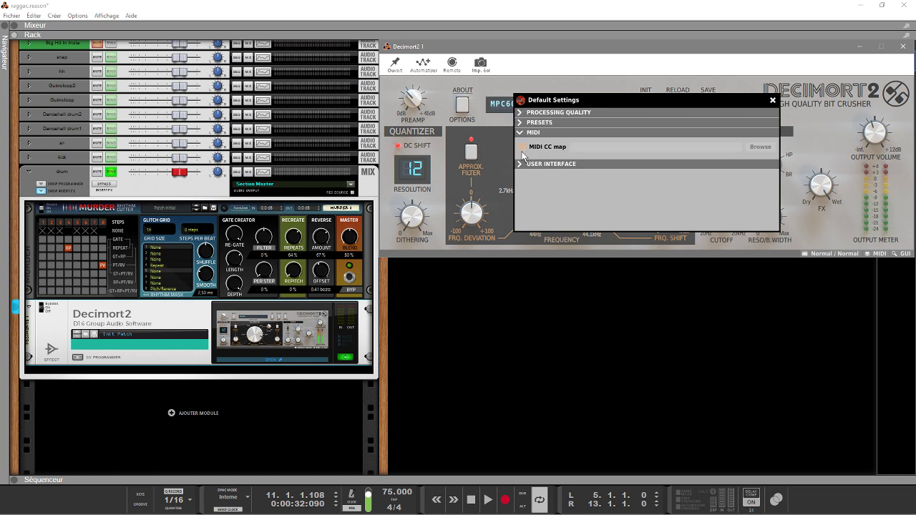
{"action": "left_click", "coordinate": [521, 165]}
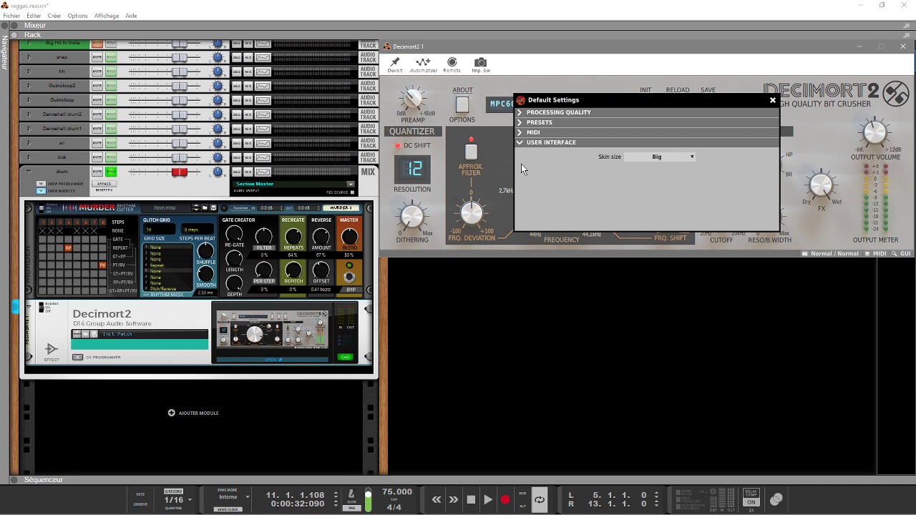
{"action": "left_click", "coordinate": [772, 100]}
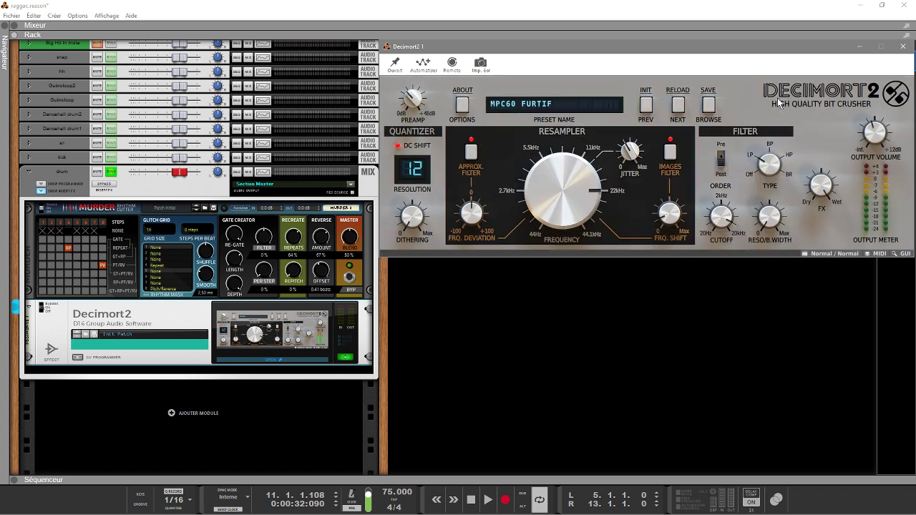
Switch the Decimort2 skin size to Small and back to Big.
{"action": "left_click", "coordinate": [895, 254]}
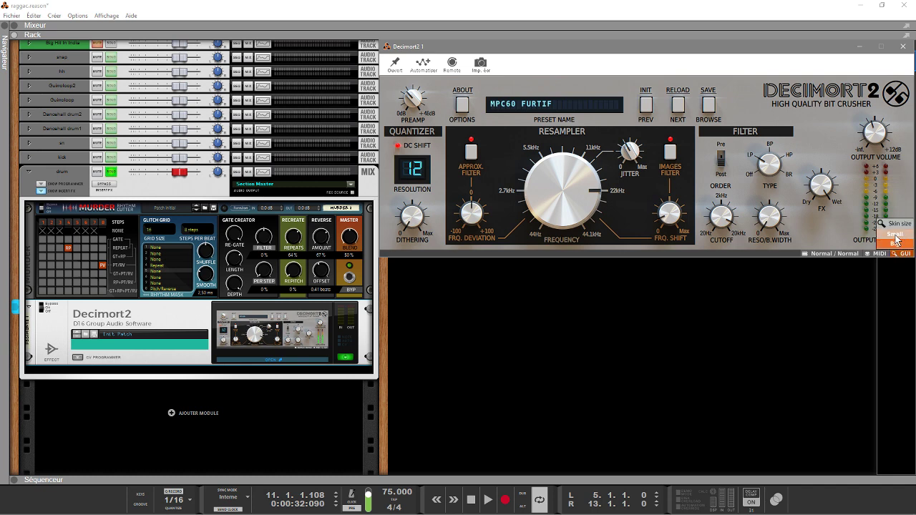
{"action": "left_click", "coordinate": [894, 235]}
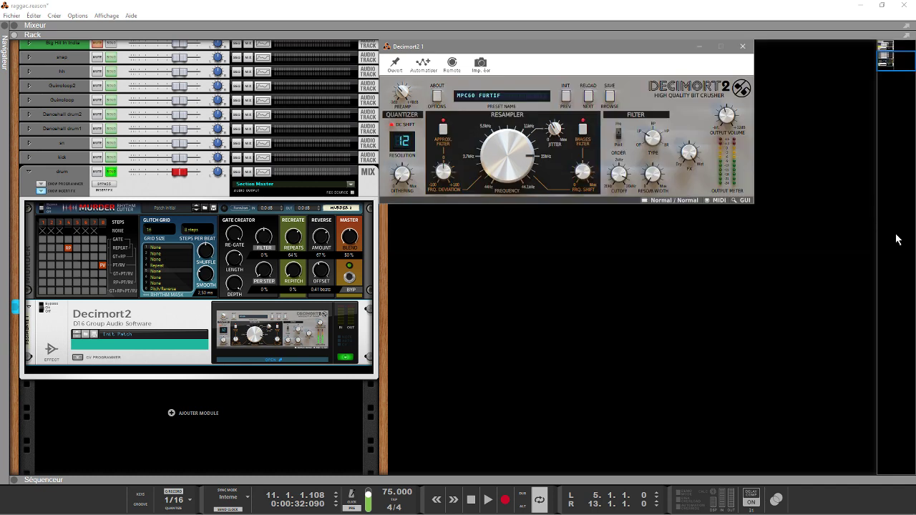
{"action": "left_click", "coordinate": [745, 201]}
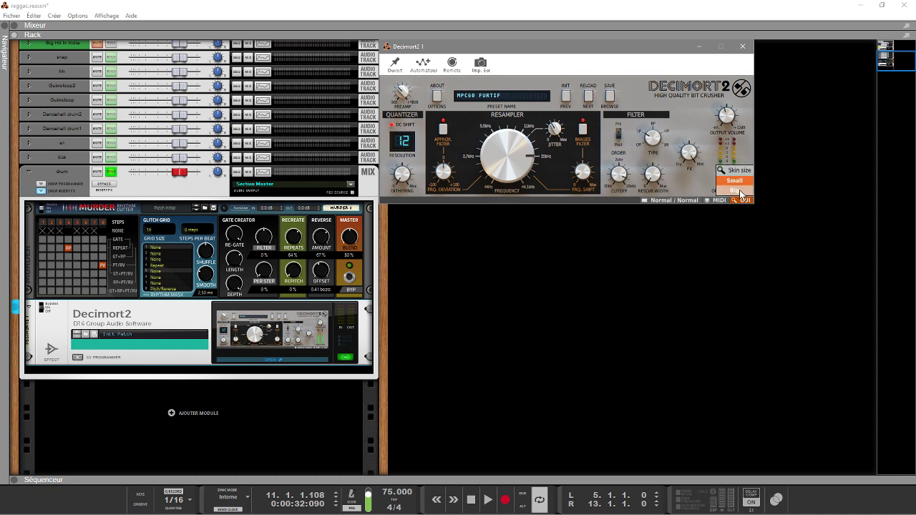
{"action": "left_click", "coordinate": [741, 192]}
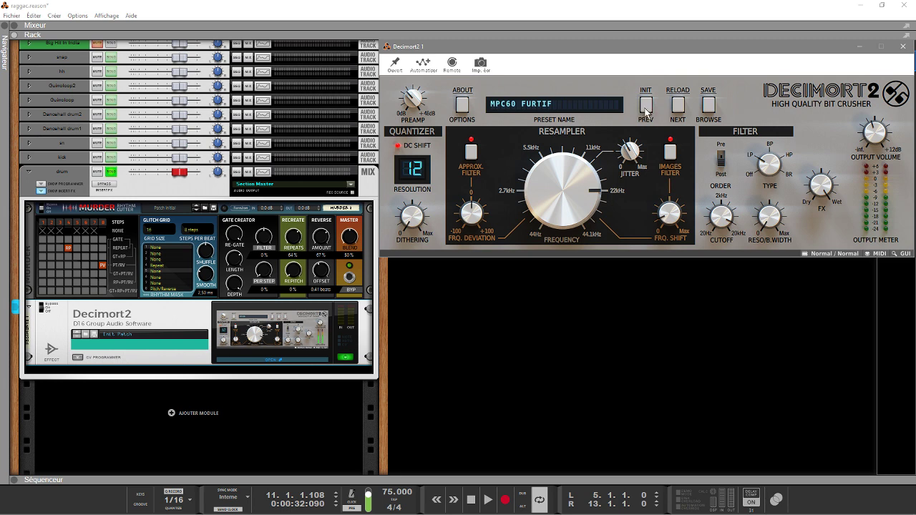
Open the Decimort2 preset browser, filter the presets to Vintage Sampler Yes, and clear that filter again.
{"action": "left_click", "coordinate": [708, 107]}
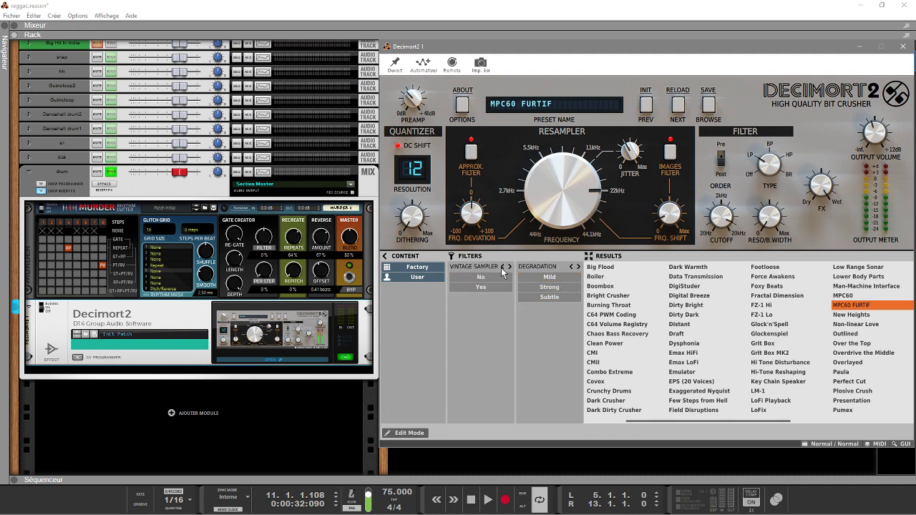
{"action": "left_click", "coordinate": [481, 287]}
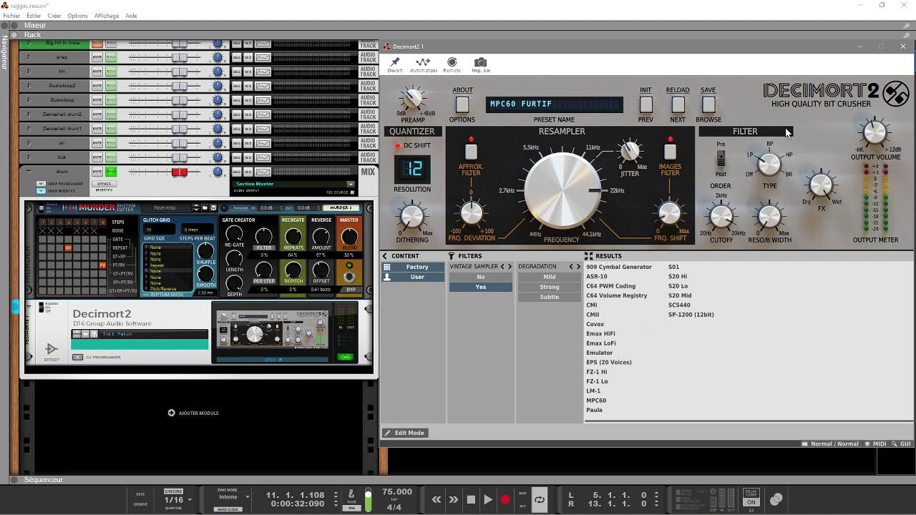
{"action": "left_click", "coordinate": [493, 288]}
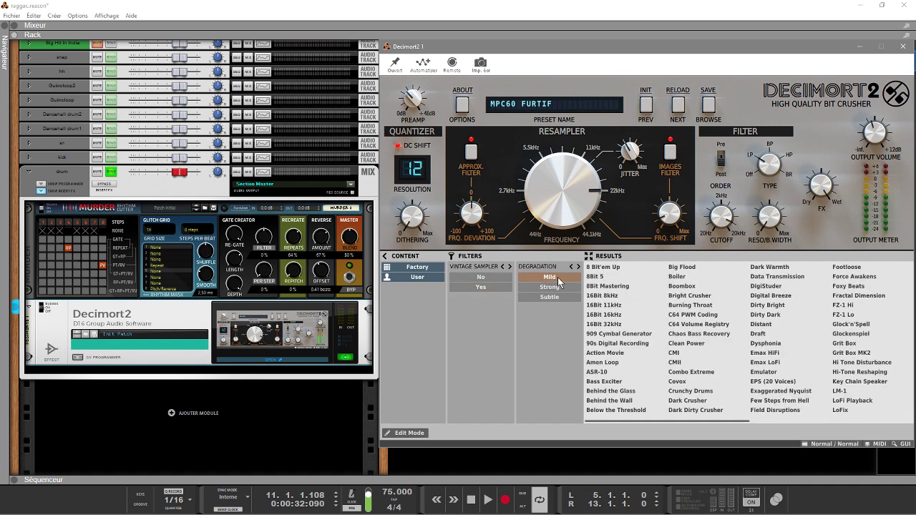
Filter the presets by Mild, Strong and Subtle degradation, clear those filters and look through the full preset list.
{"action": "left_click", "coordinate": [553, 277]}
{"action": "left_click", "coordinate": [553, 278]}
{"action": "left_click", "coordinate": [553, 277]}
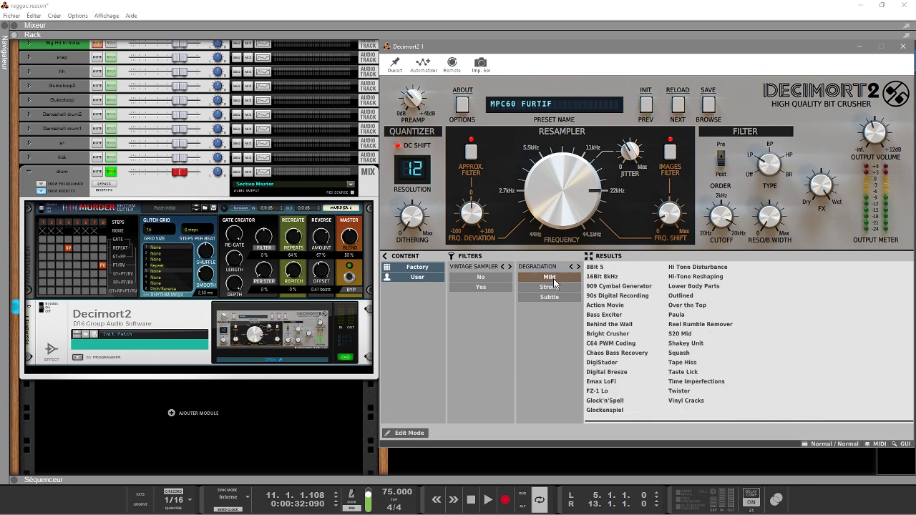
{"action": "left_click", "coordinate": [552, 288]}
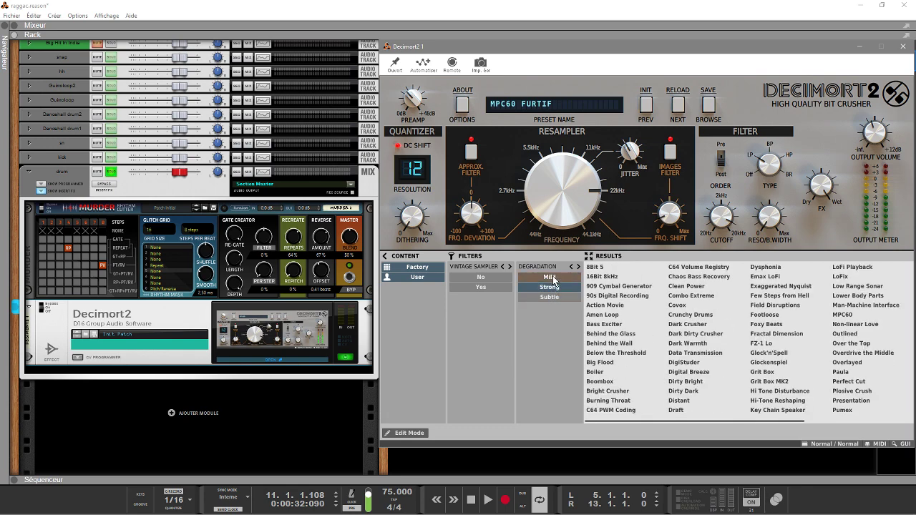
{"action": "left_click", "coordinate": [552, 277]}
{"action": "left_click", "coordinate": [552, 287]}
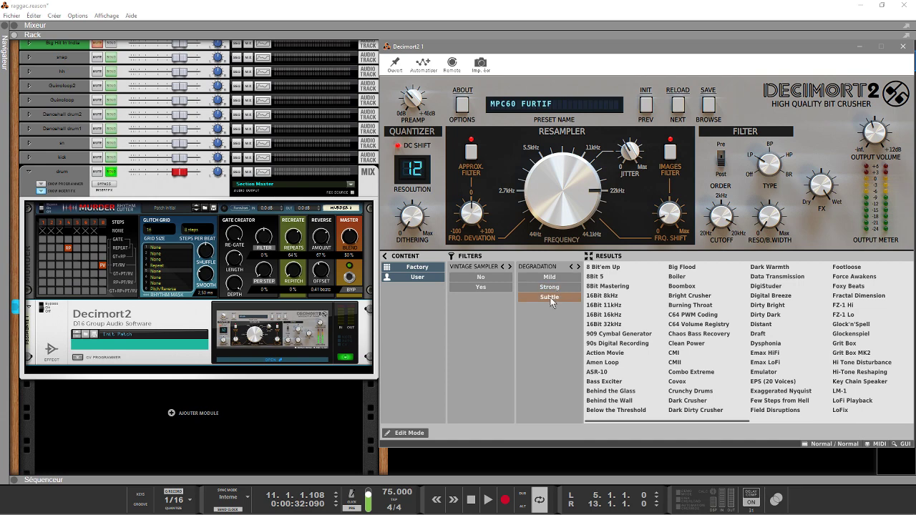
{"action": "left_click", "coordinate": [551, 298]}
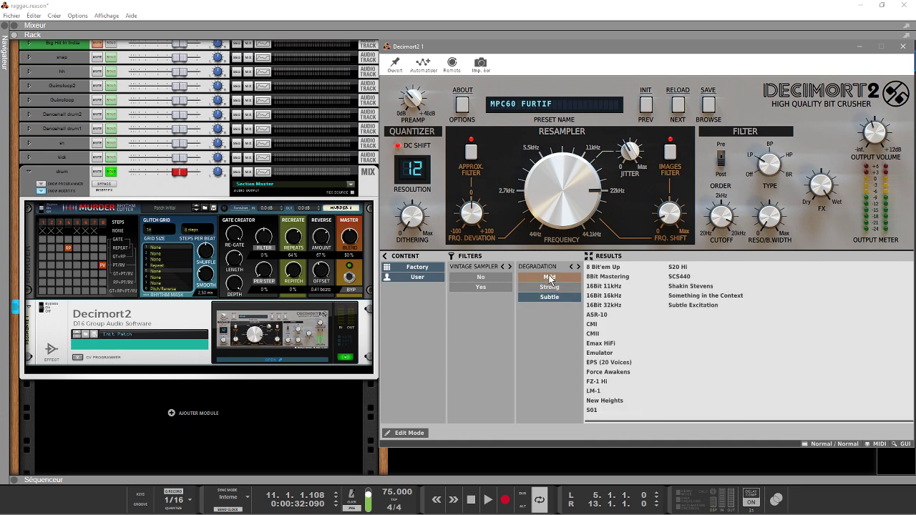
{"action": "left_click", "coordinate": [550, 277]}
{"action": "left_click", "coordinate": [551, 297]}
{"action": "left_click", "coordinate": [549, 276]}
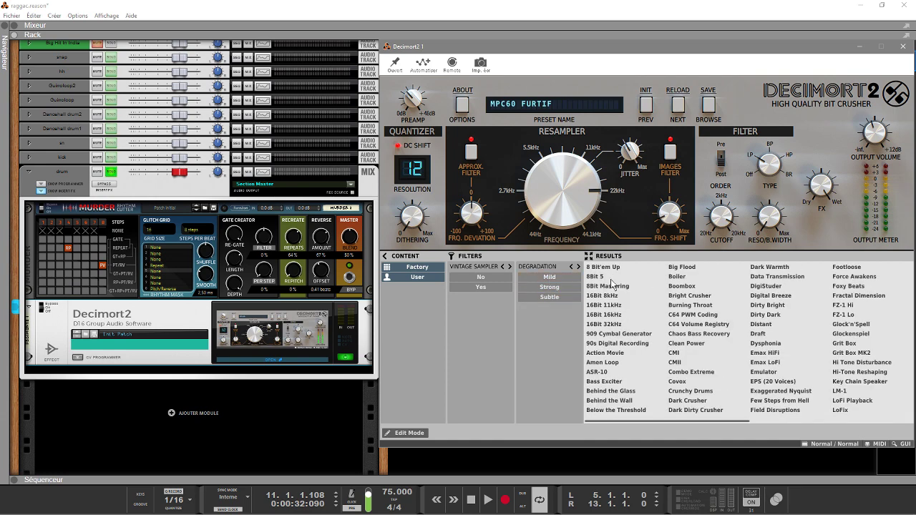
{"action": "left_click_drag", "start_coordinate": [664, 422], "coordinate": [651, 439]}
Play the song and compare the drum channel with Decimort2 bypassed and switched back on, and stop playback.
{"action": "left_click", "coordinate": [44, 311]}
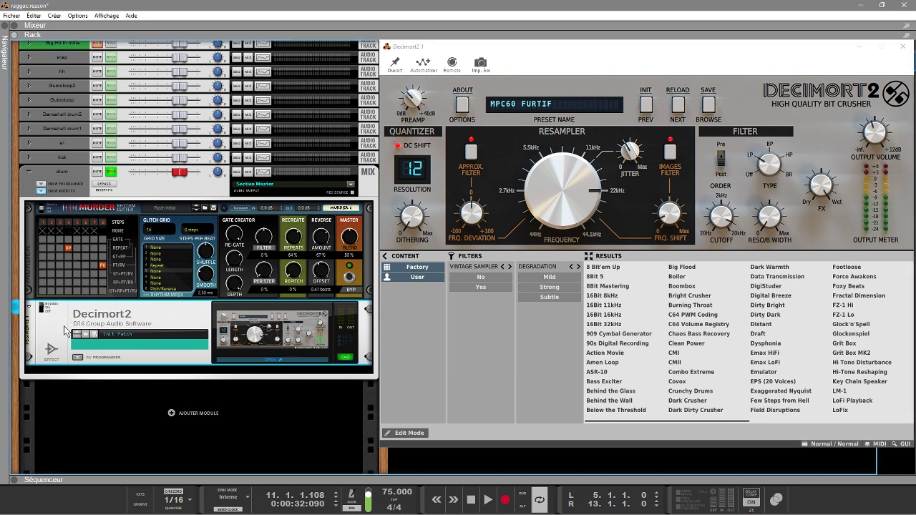
{"action": "key", "text": "space"}
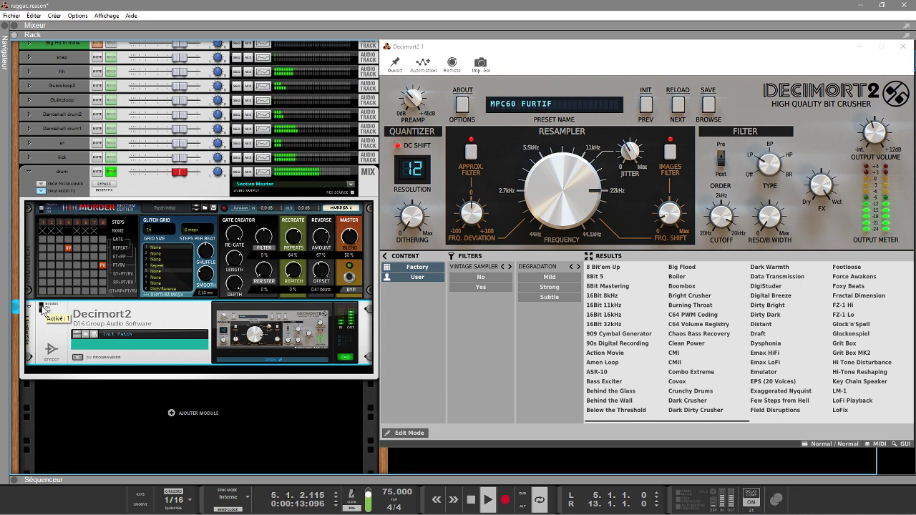
{"action": "left_click", "coordinate": [41, 306]}
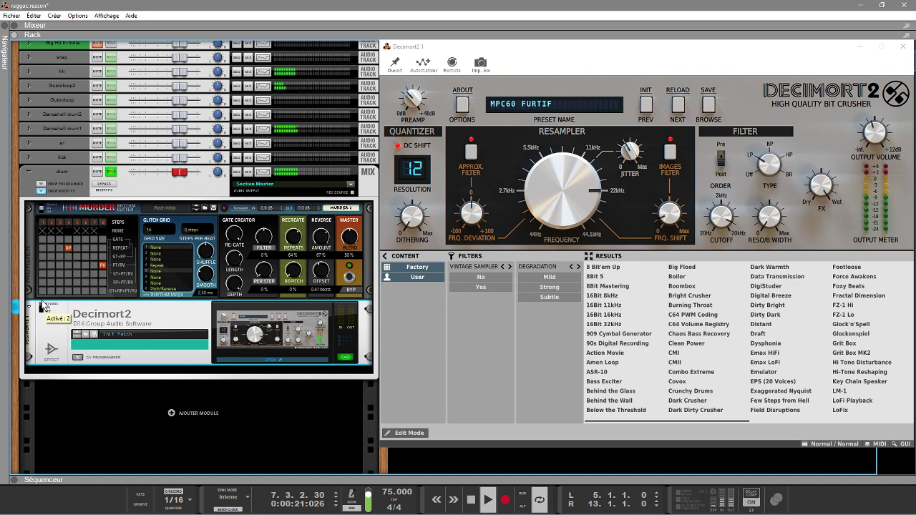
{"action": "left_click", "coordinate": [43, 307]}
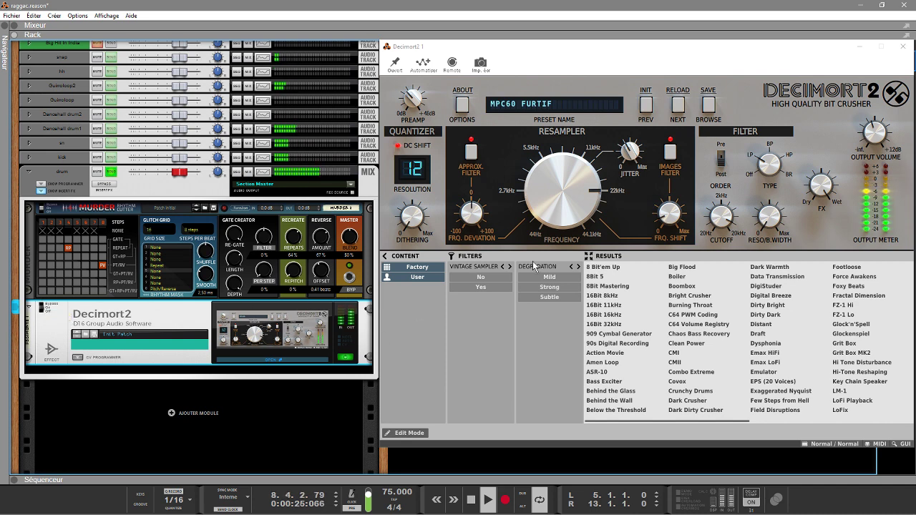
{"action": "key", "text": "space"}
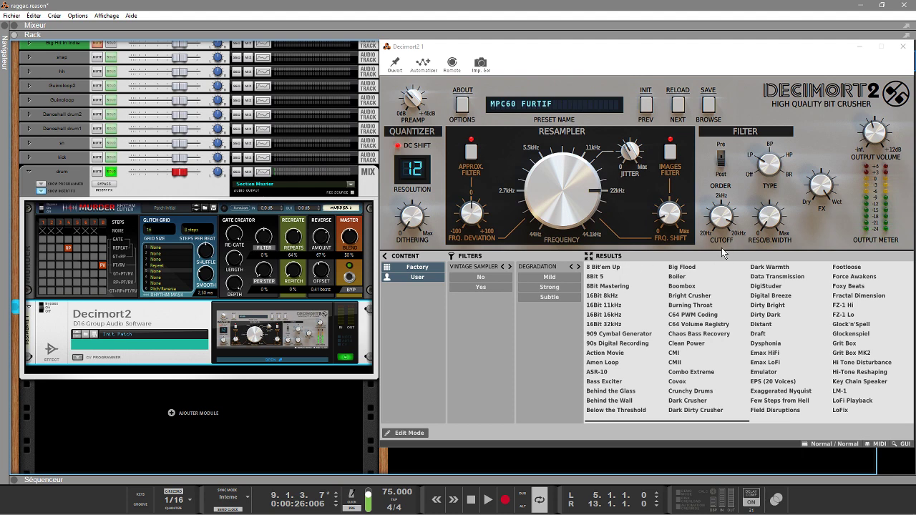
Audition the presets from 8 Bit'em Up down to 909 Cymbal Generator during playback, and load ASR-10.
{"action": "key", "text": "space"}
{"action": "left_click", "coordinate": [606, 267]}
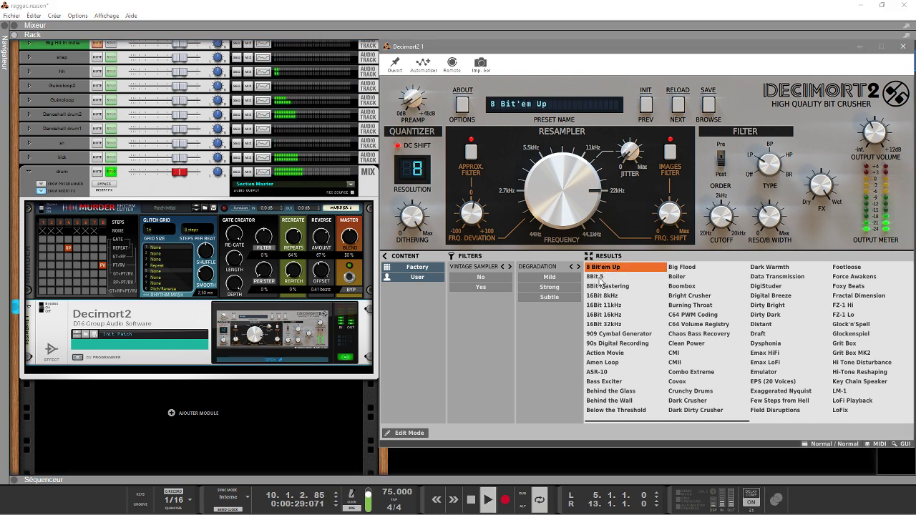
{"action": "left_click", "coordinate": [599, 278]}
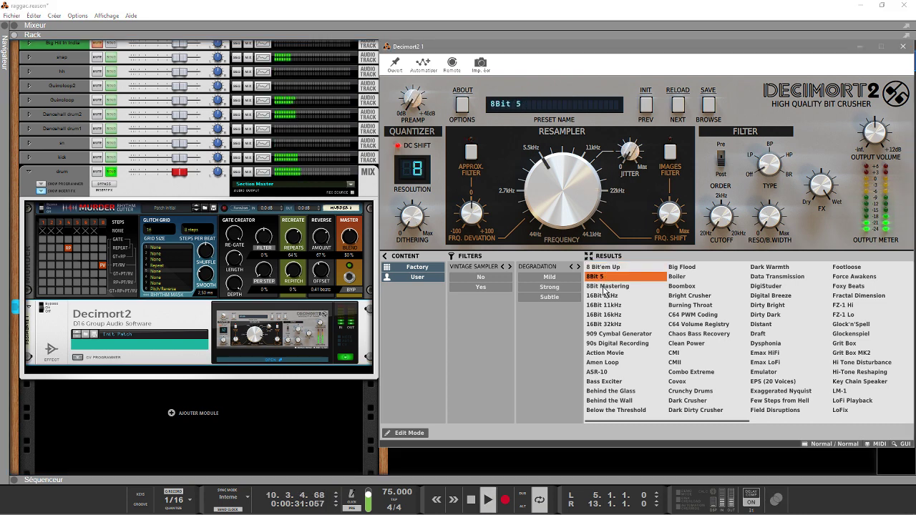
{"action": "left_click", "coordinate": [604, 287]}
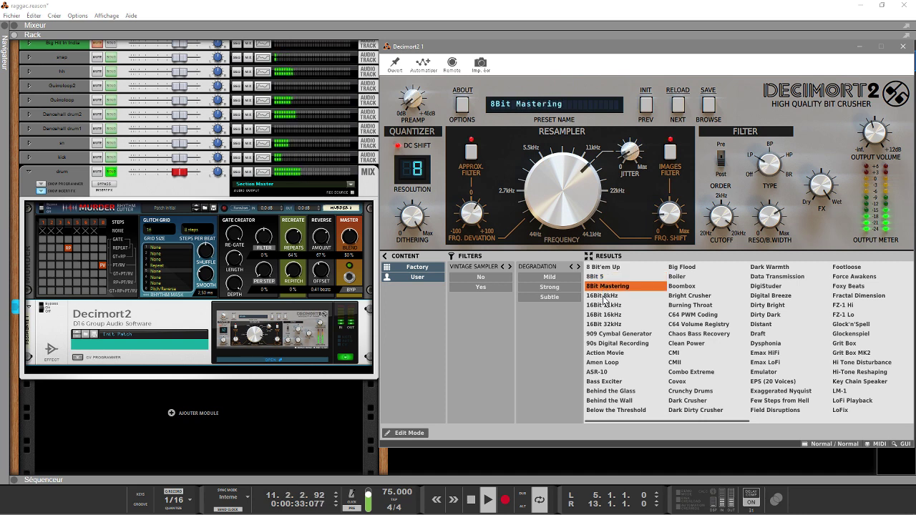
{"action": "left_click", "coordinate": [603, 296]}
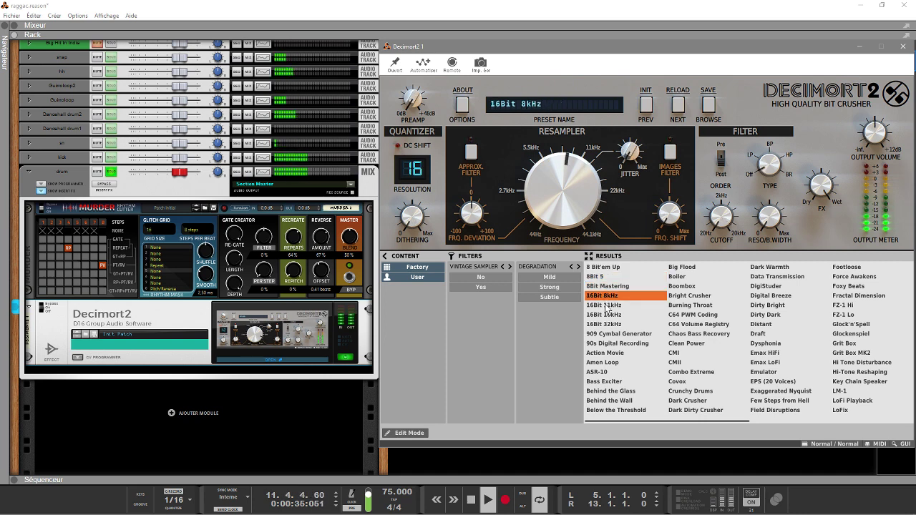
{"action": "left_click", "coordinate": [606, 306]}
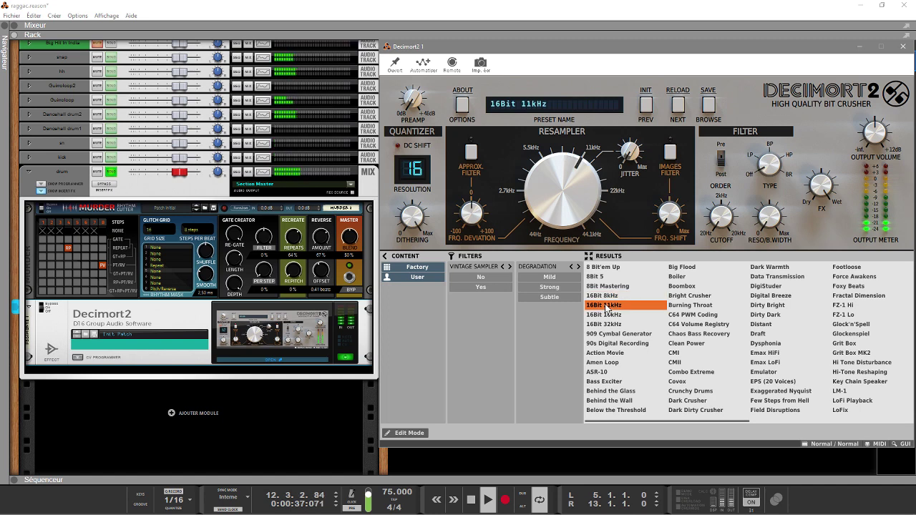
{"action": "left_click", "coordinate": [606, 315]}
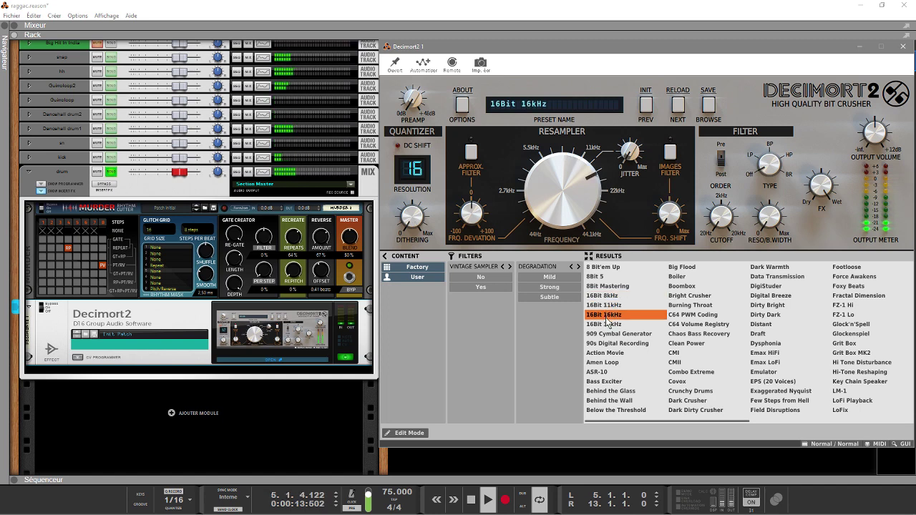
{"action": "left_click", "coordinate": [608, 325]}
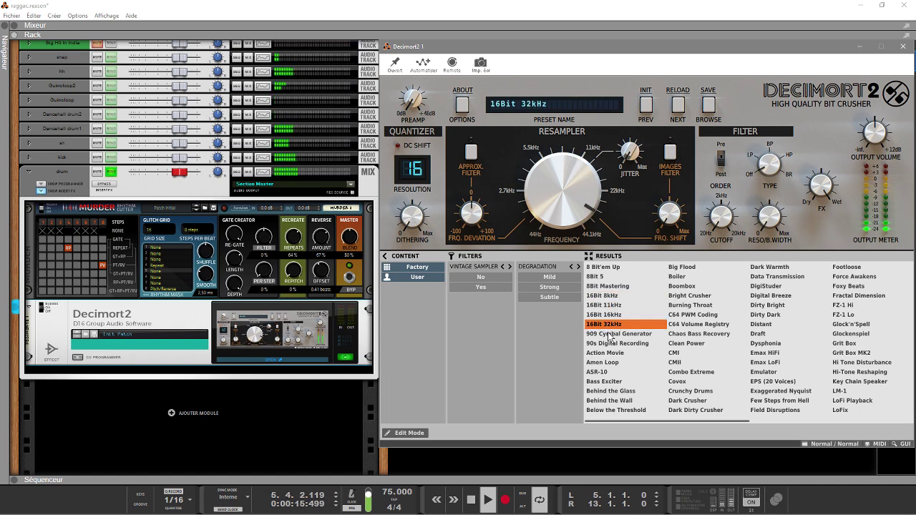
{"action": "left_click", "coordinate": [610, 334]}
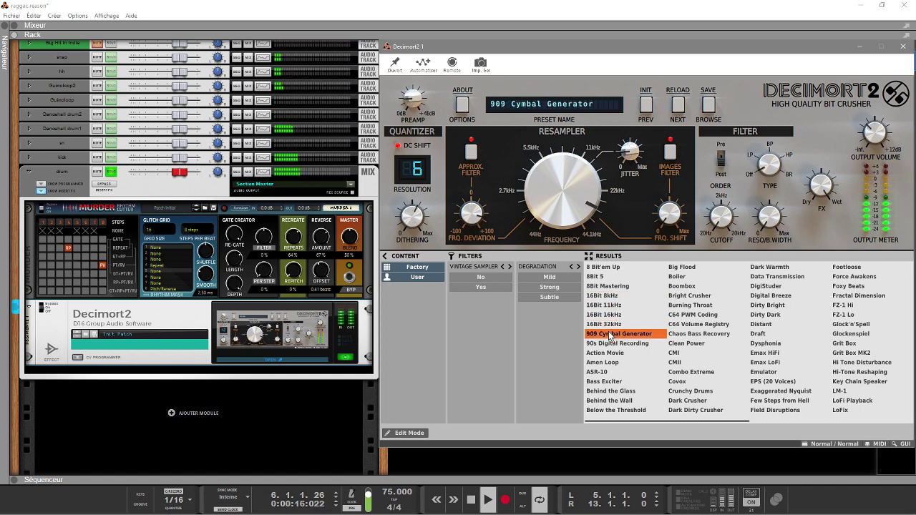
{"action": "left_click", "coordinate": [603, 372]}
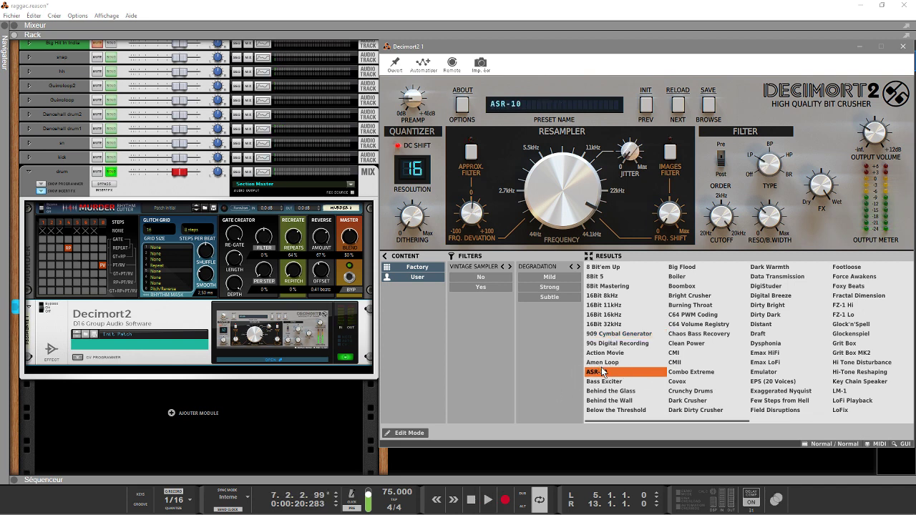
Filter the presets to Vintage Sampler Yes and listen to the loaded ASR-10 preset during playback.
{"action": "left_click", "coordinate": [467, 289]}
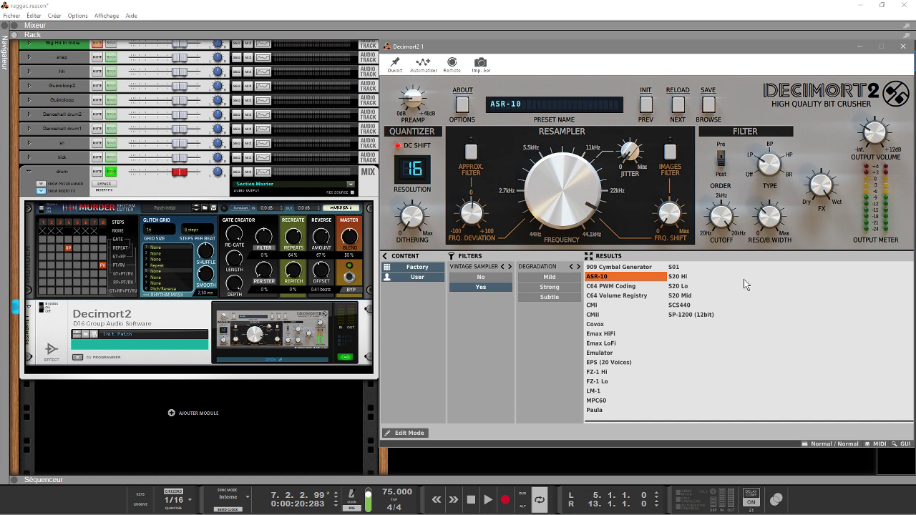
{"action": "key", "text": "space"}
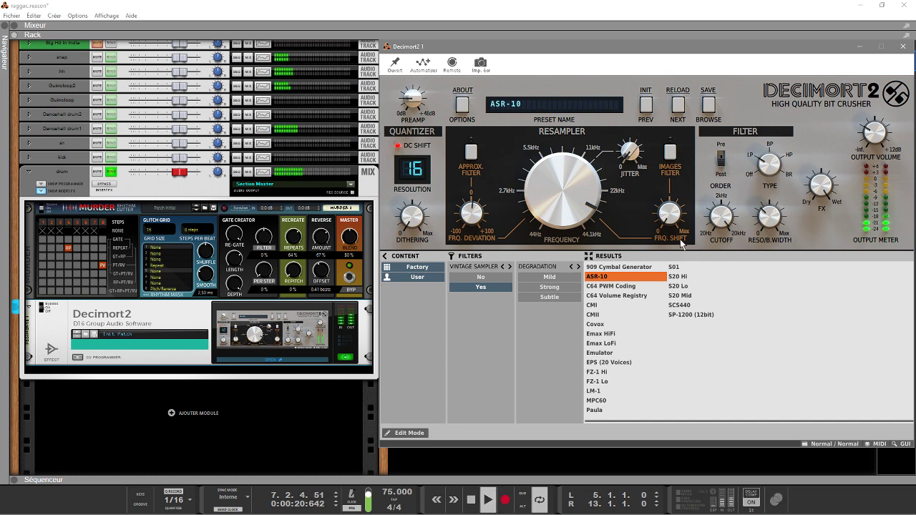
{"action": "left_click", "coordinate": [487, 288]}
{"action": "key", "text": "space"}
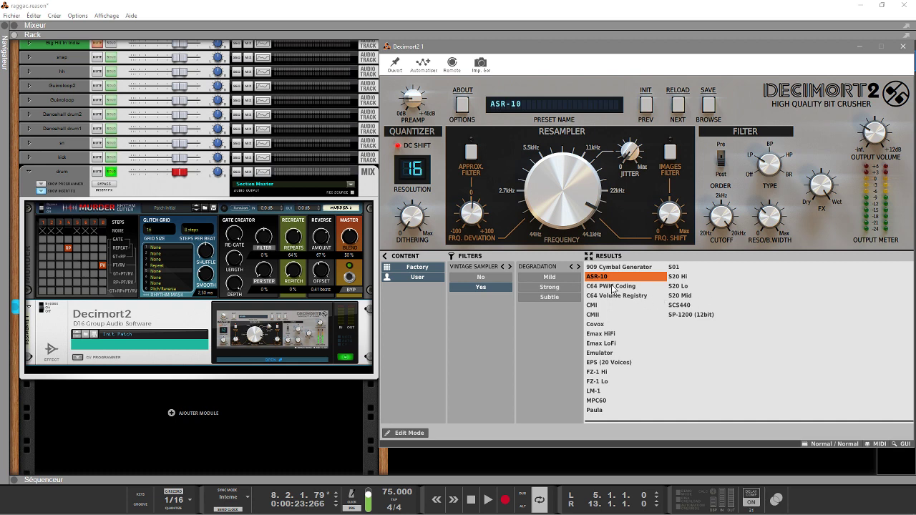
{"action": "key", "text": "space"}
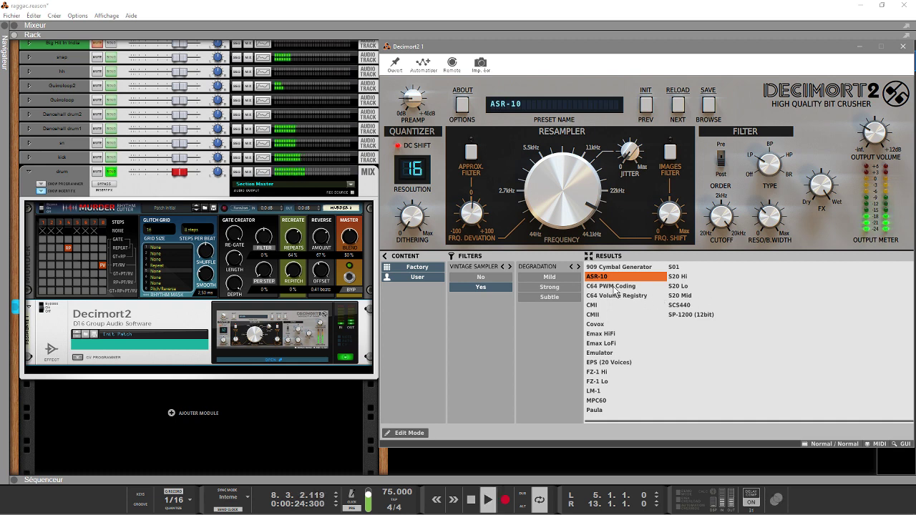
Audition the vintage sampler presets from C64 PWM Coding down to Emulator during playback.
{"action": "left_click", "coordinate": [616, 287]}
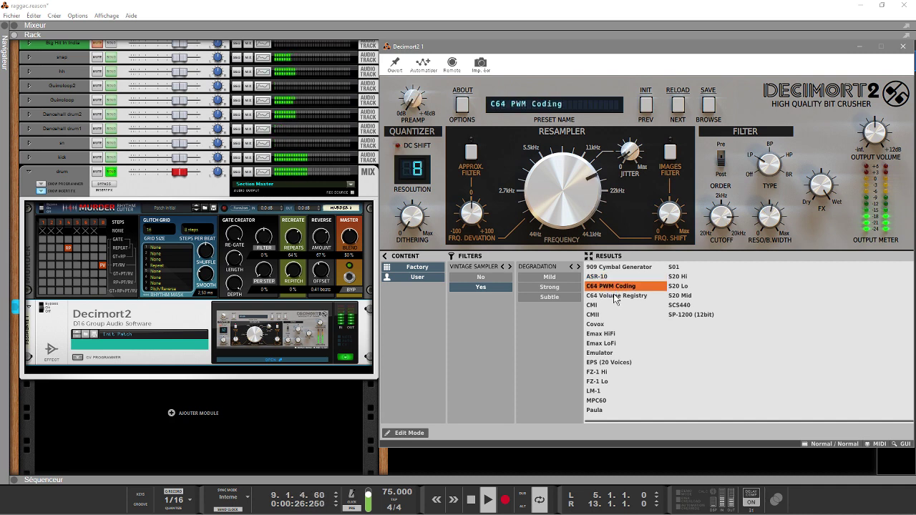
{"action": "left_click", "coordinate": [615, 296]}
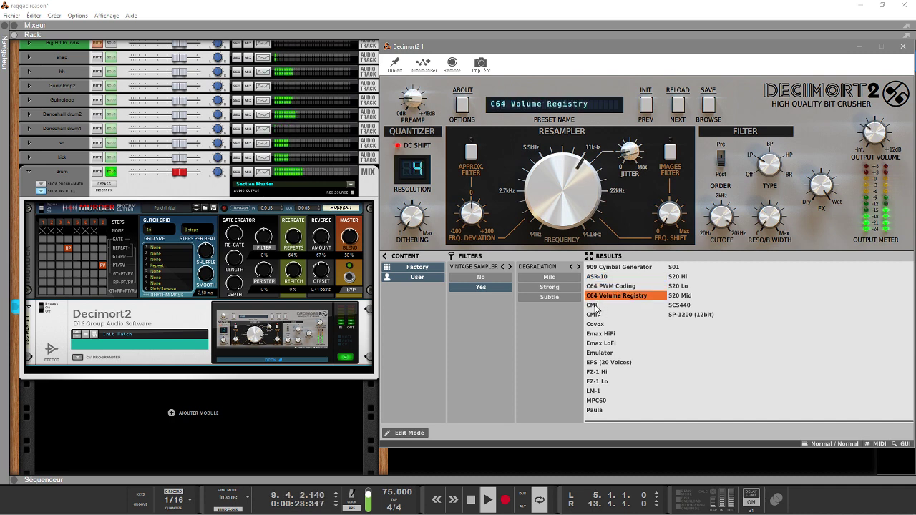
{"action": "left_click", "coordinate": [593, 306]}
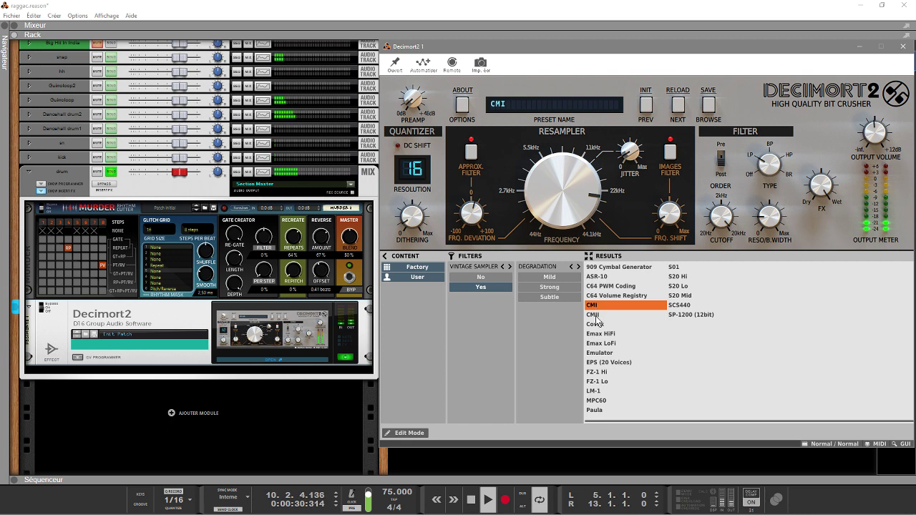
{"action": "left_click", "coordinate": [595, 315]}
{"action": "left_click", "coordinate": [598, 326]}
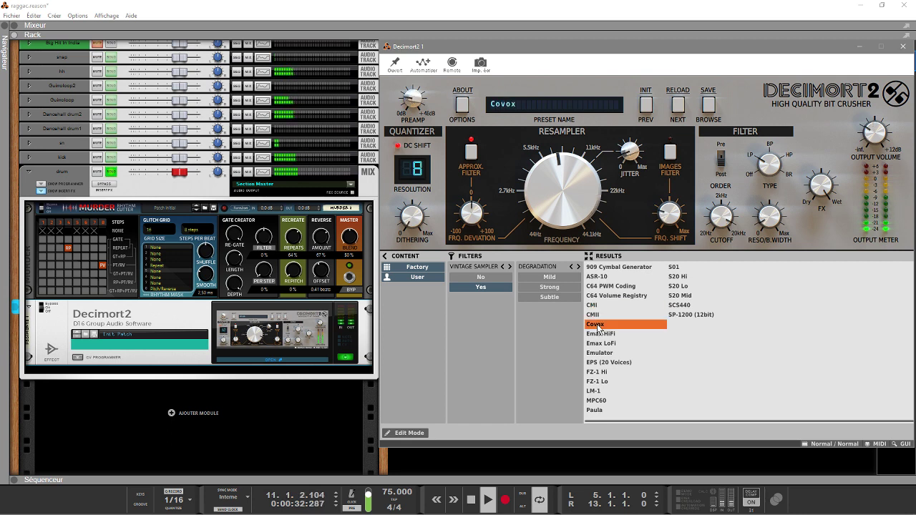
{"action": "left_click", "coordinate": [601, 334]}
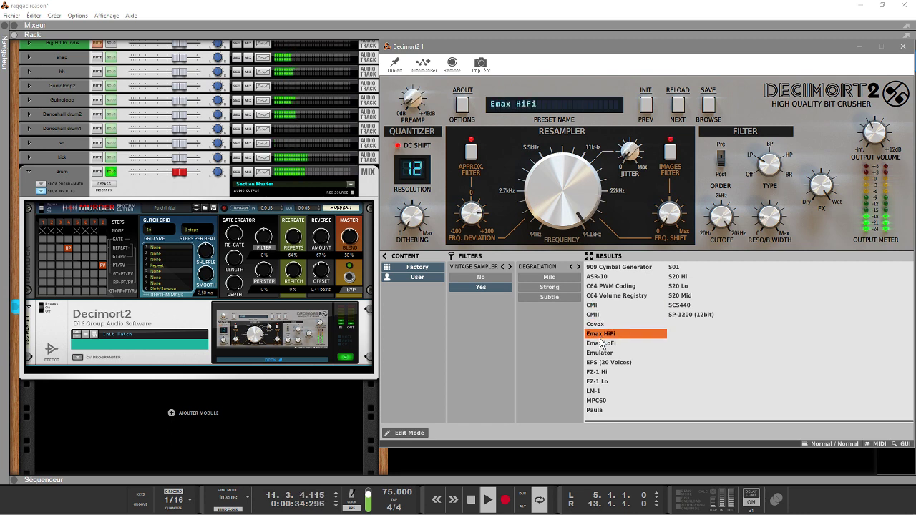
{"action": "left_click", "coordinate": [601, 345]}
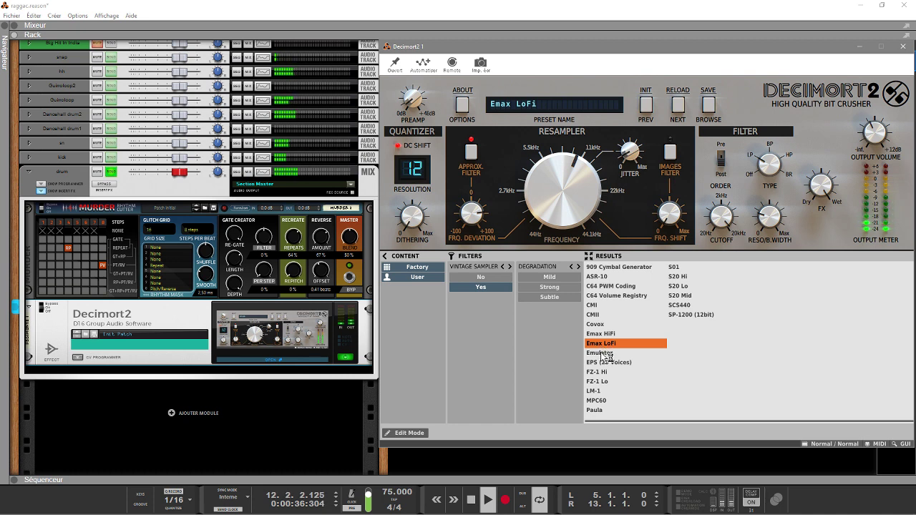
{"action": "left_click", "coordinate": [604, 353]}
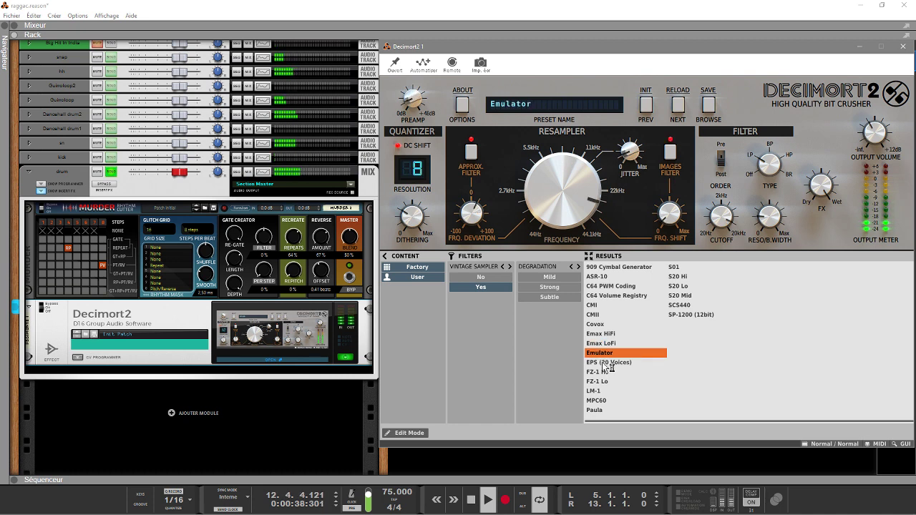
Audition the vintage sampler presets from EPS (20 Voices) down to Paula on the playing drum channel.
{"action": "left_click", "coordinate": [602, 363]}
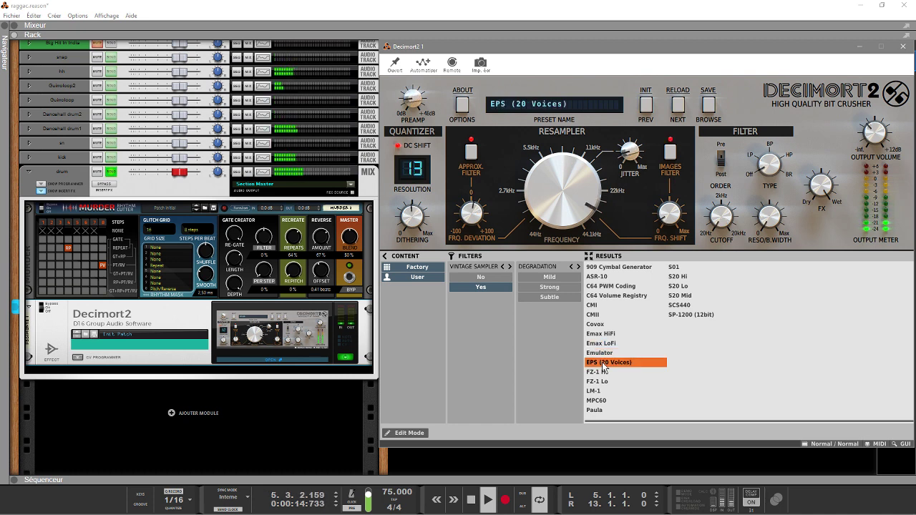
{"action": "left_click", "coordinate": [603, 373]}
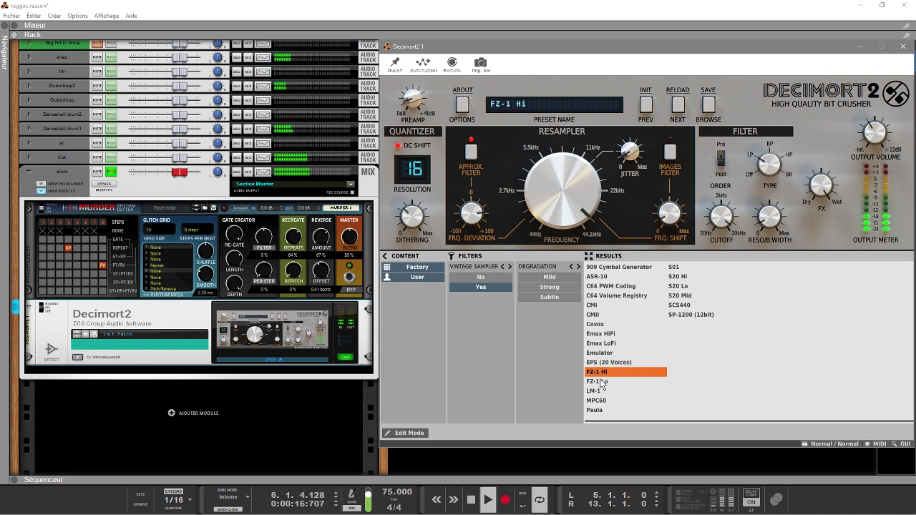
{"action": "left_click", "coordinate": [598, 383]}
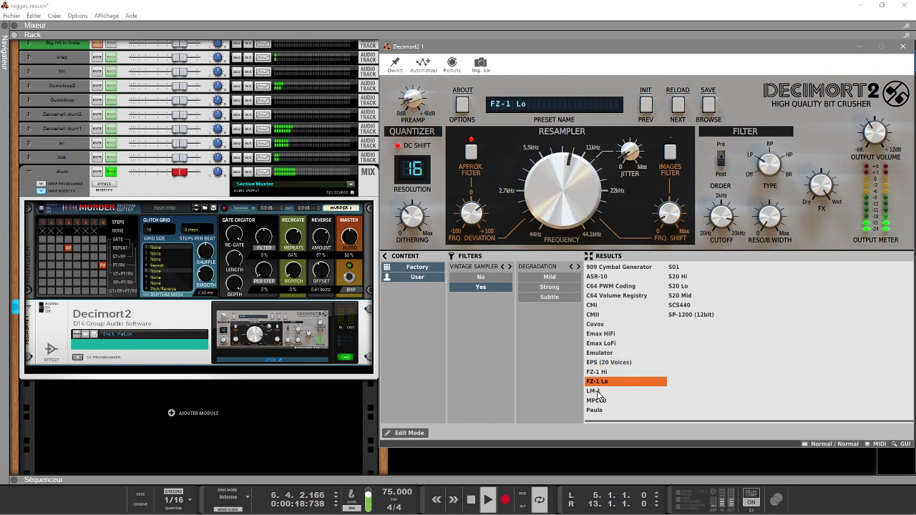
{"action": "left_click", "coordinate": [598, 393]}
{"action": "left_click", "coordinate": [599, 402]}
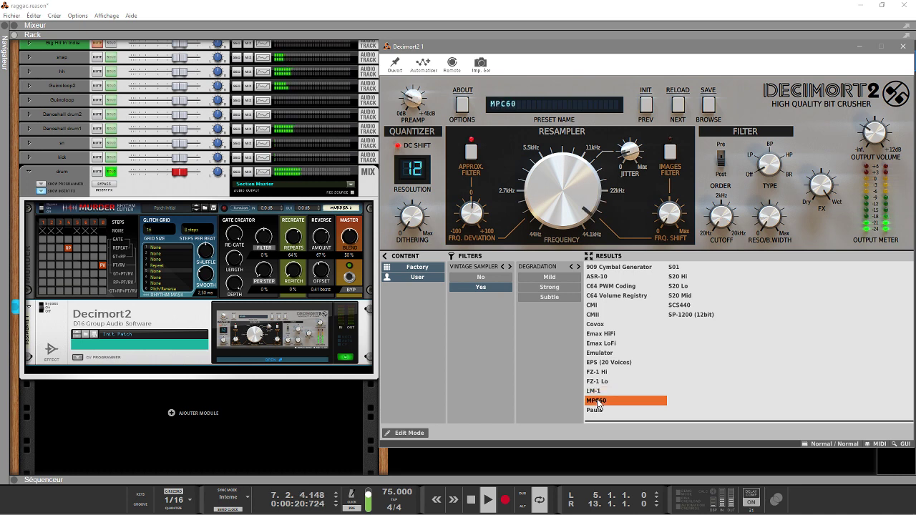
{"action": "left_click", "coordinate": [597, 411]}
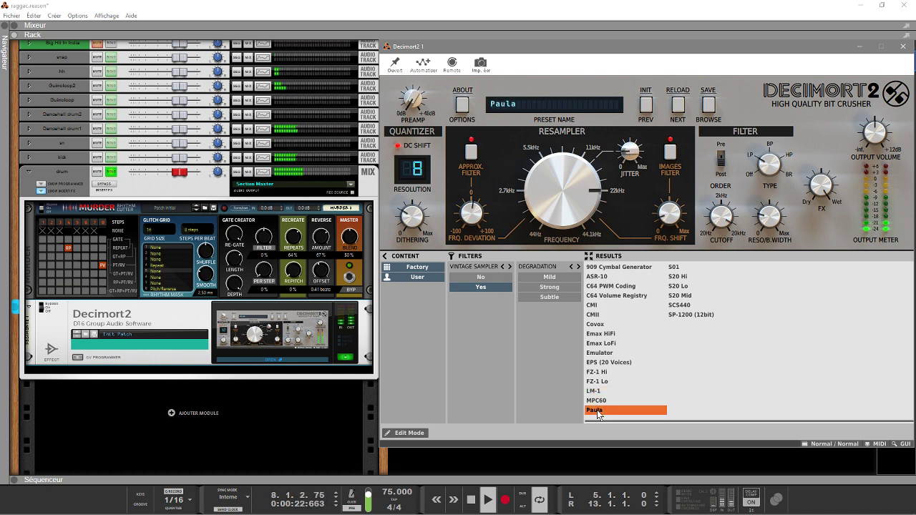
Audition the remaining vintage sampler presets from S01 to SP-1200 (12bit) during playback.
{"action": "left_click", "coordinate": [677, 268]}
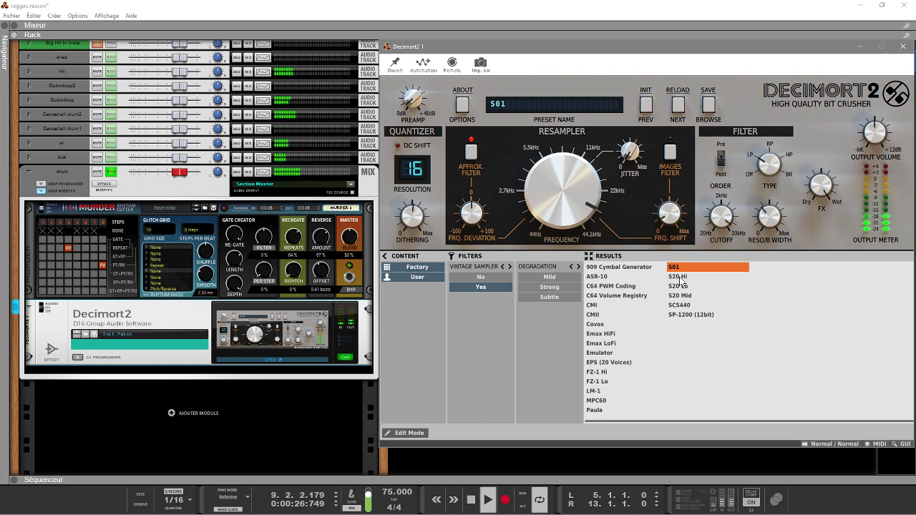
{"action": "left_click", "coordinate": [679, 278]}
{"action": "left_click", "coordinate": [680, 287]}
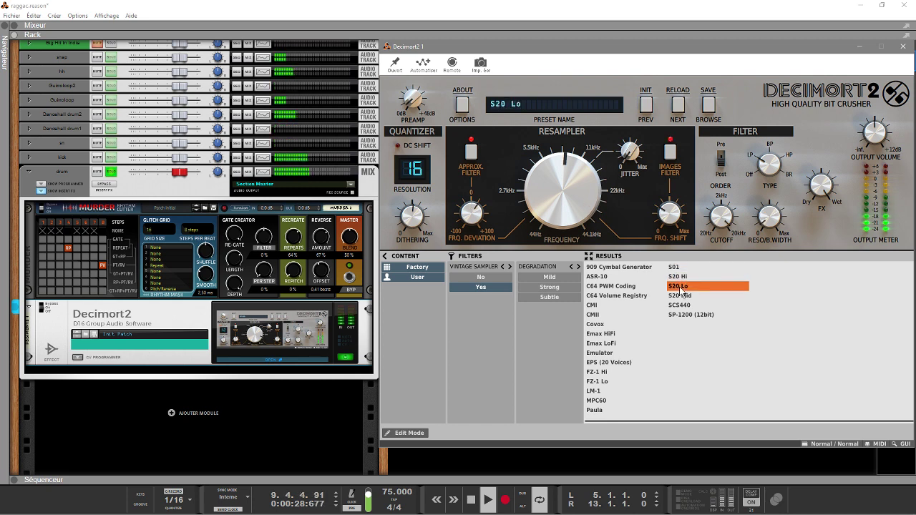
{"action": "left_click", "coordinate": [679, 296]}
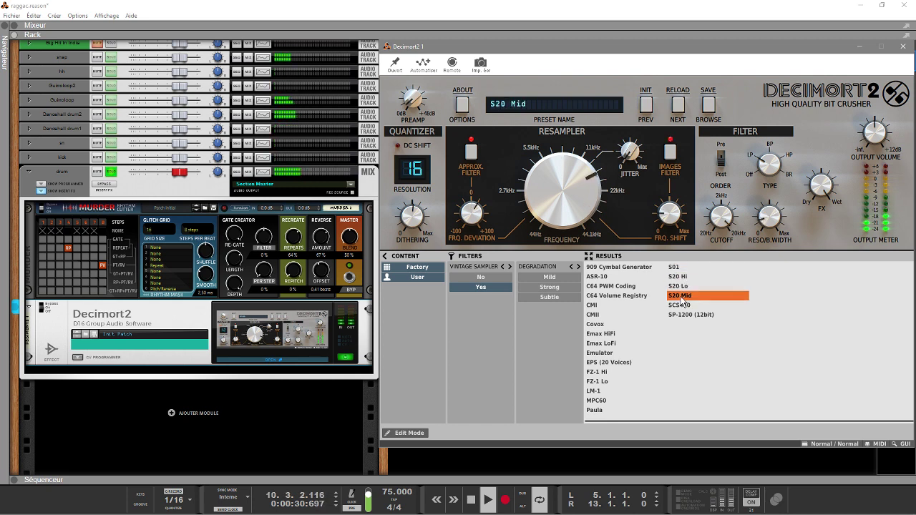
{"action": "left_click", "coordinate": [681, 306]}
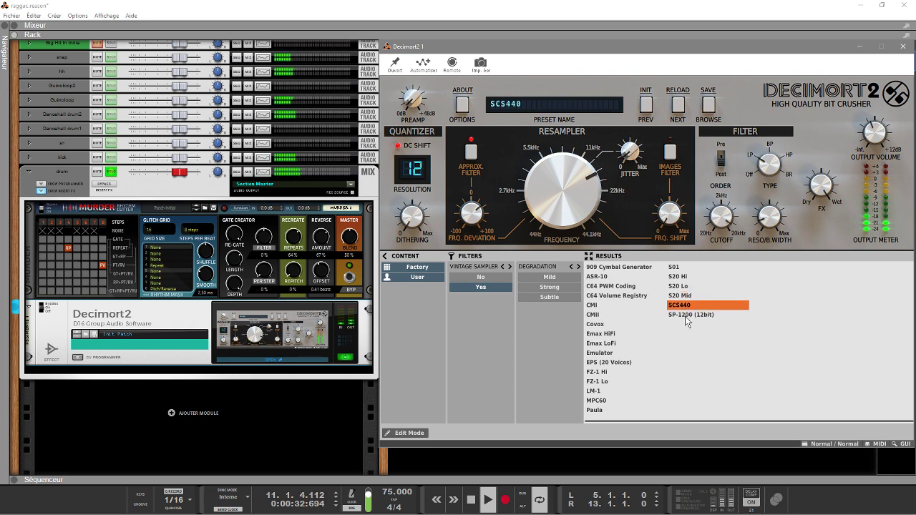
{"action": "left_click", "coordinate": [684, 315]}
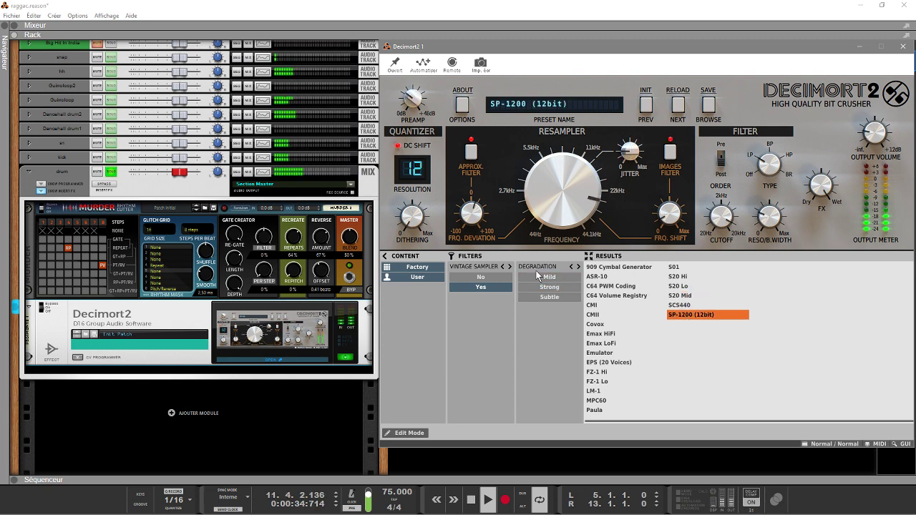
Clear the Vintage Sampler Yes filter and load the Vinyl Cracks preset from the end of the full list.
{"action": "left_click", "coordinate": [486, 285]}
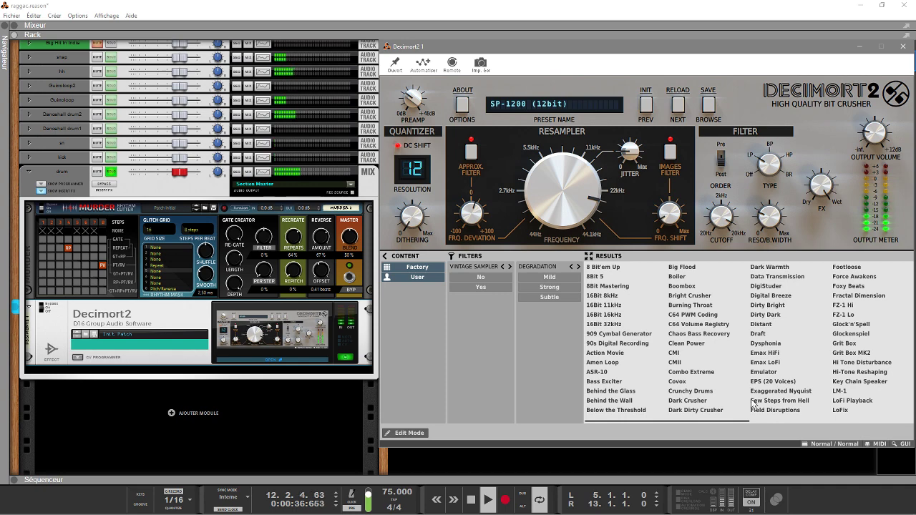
{"action": "left_click_drag", "start_coordinate": [719, 421], "coordinate": [890, 445]}
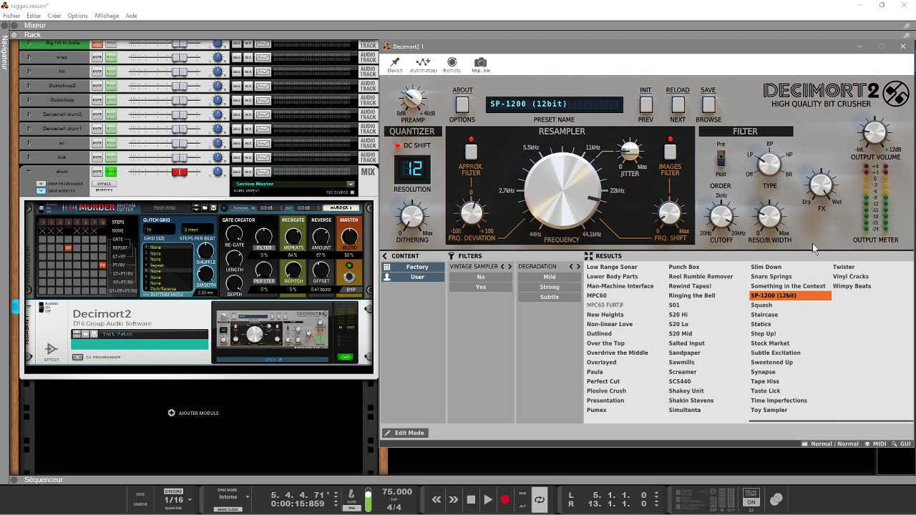
{"action": "left_click", "coordinate": [850, 278]}
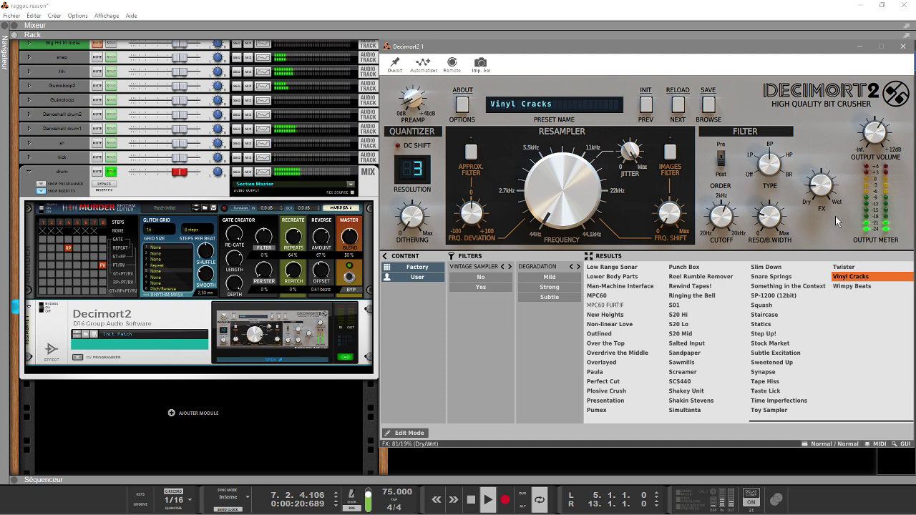
Set the FX balance of Vinyl Cracks to 91/9% (Dry/Wet) while listening, and stop playback.
{"action": "left_click_drag", "start_coordinate": [835, 216], "coordinate": [835, 206]}
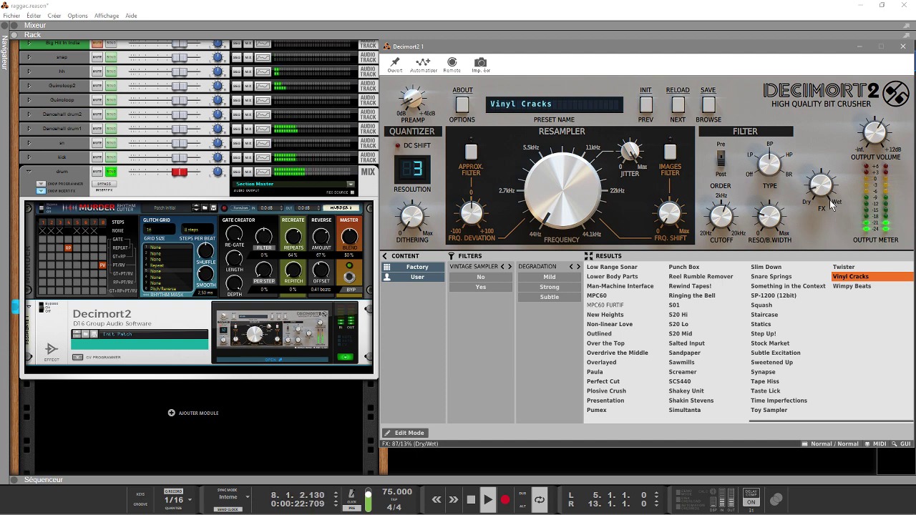
{"action": "scroll", "coordinate": [835, 206], "scroll_direction": "up", "scroll_amount": 2}
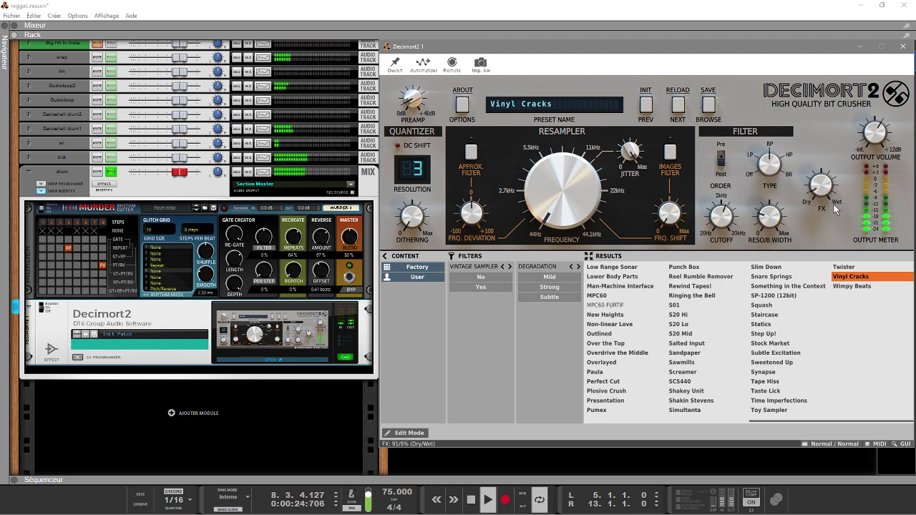
{"action": "key", "text": "space"}
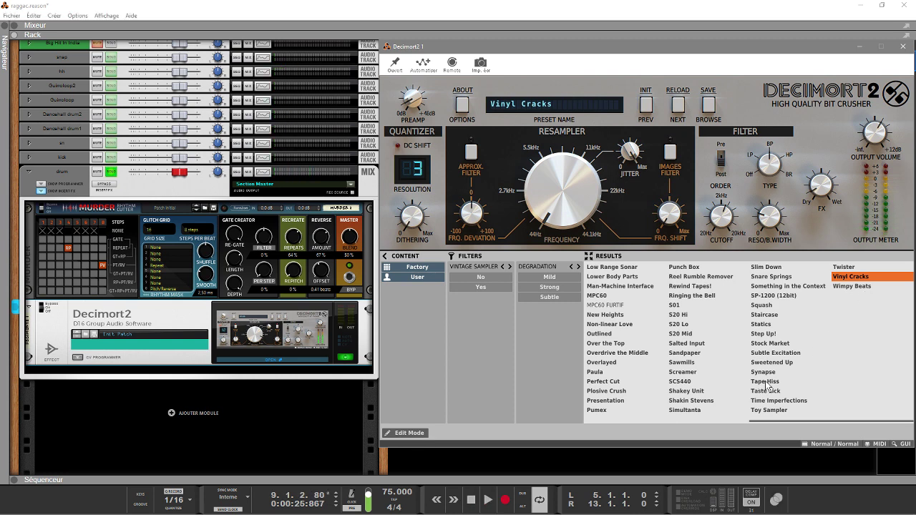
Load the Tape Hiss preset, play the song, switch on the Images Filter and try the resampler's frequency shift.
{"action": "left_click", "coordinate": [764, 382]}
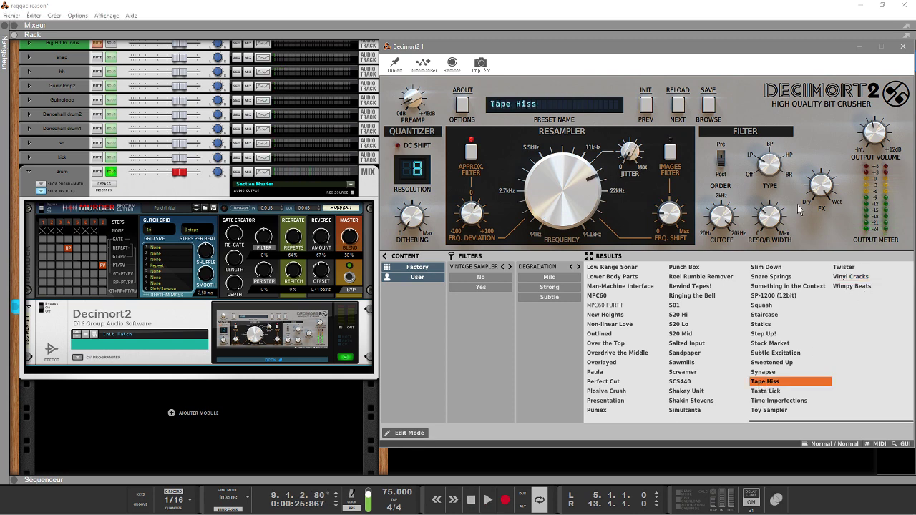
{"action": "key", "text": "space"}
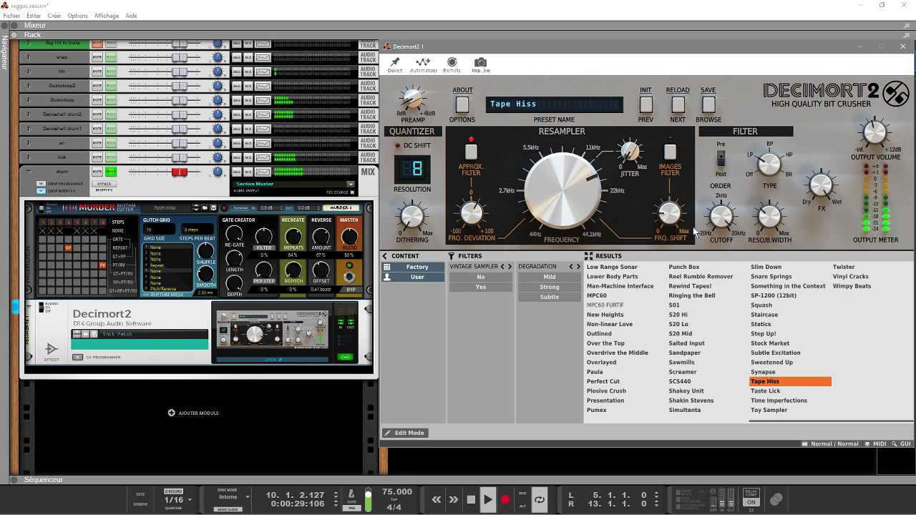
{"action": "left_click", "coordinate": [670, 152]}
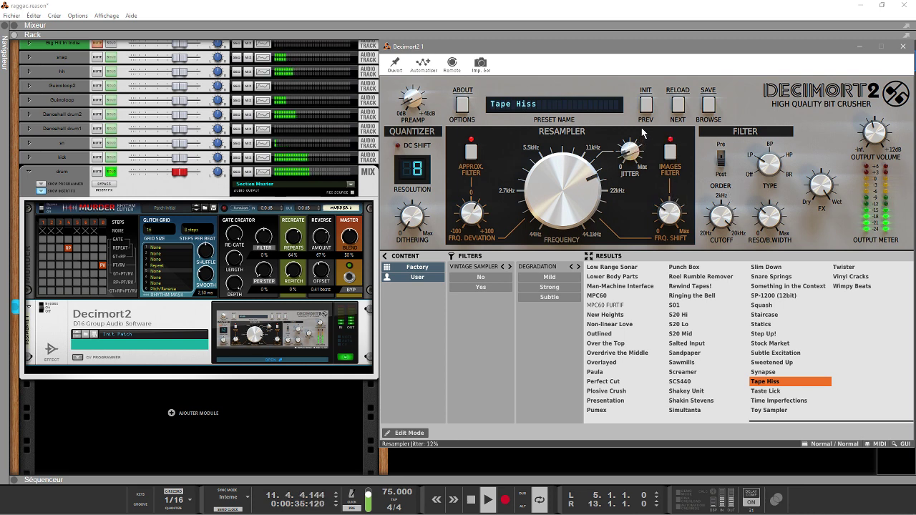
{"action": "left_click_drag", "start_coordinate": [666, 224], "coordinate": [666, 197]}
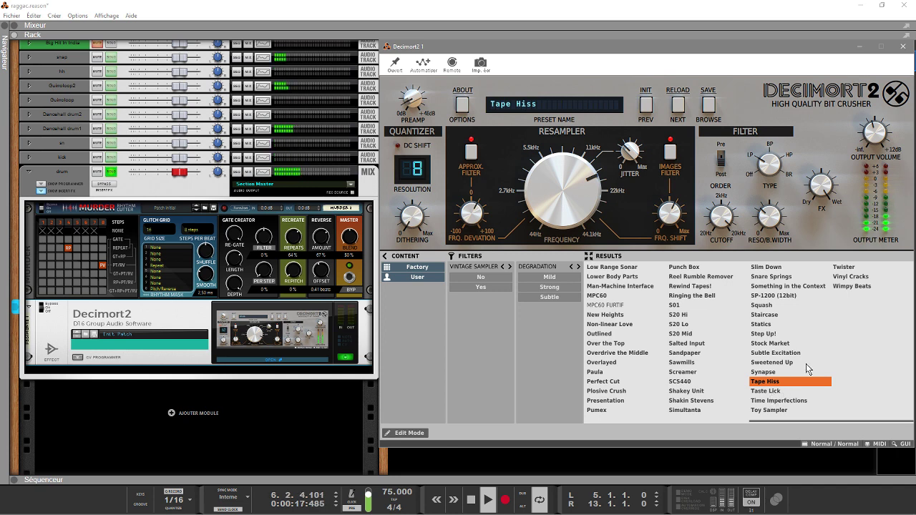
Audition the Wimpy Beats, Vinyl Cracks, Twister and SP-1200 (12bit) presets during playback.
{"action": "left_click", "coordinate": [852, 287]}
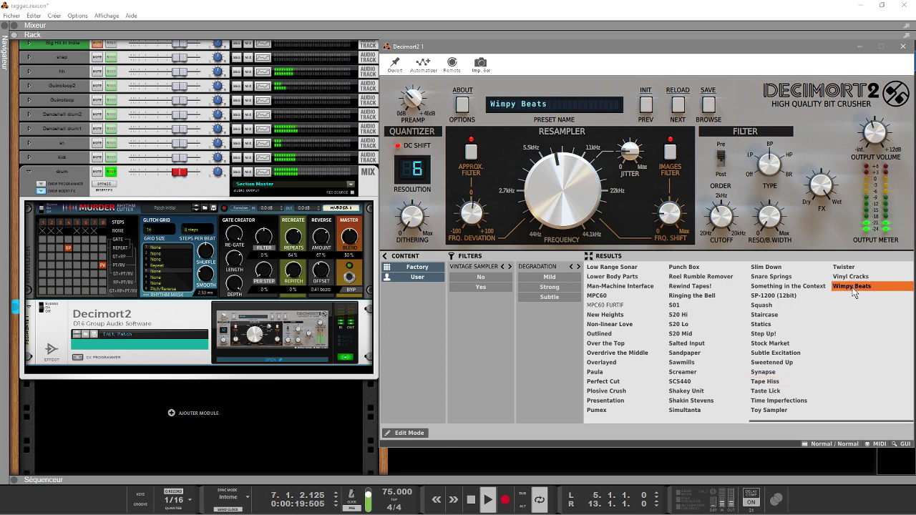
{"action": "left_click", "coordinate": [850, 278]}
{"action": "left_click", "coordinate": [847, 269]}
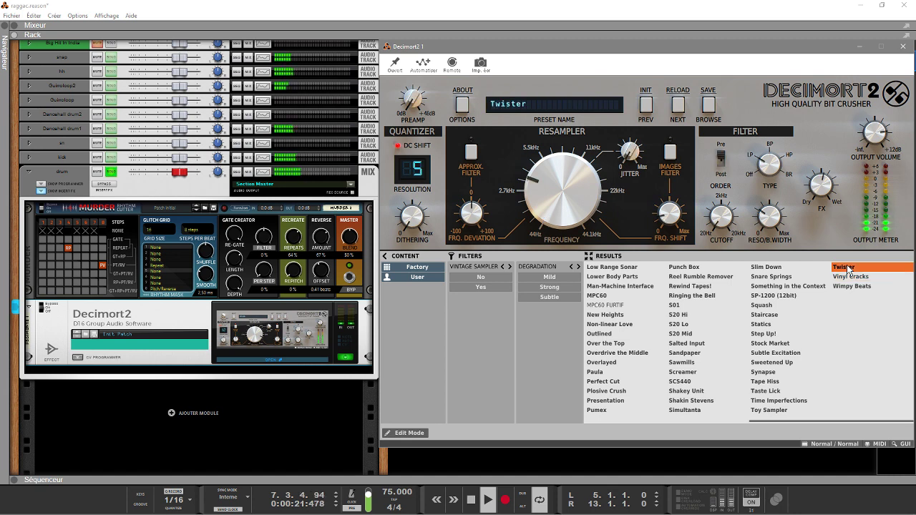
{"action": "left_click", "coordinate": [779, 294]}
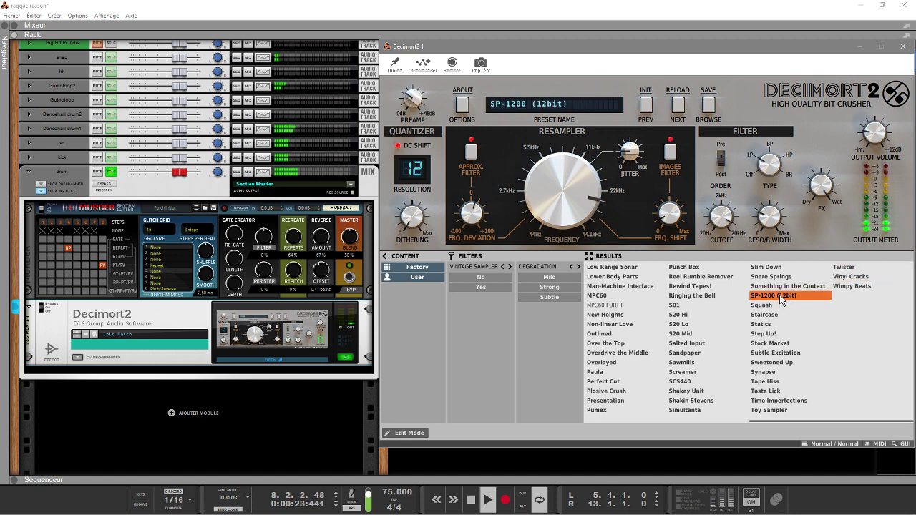
Audition Synapse, Sweetened Up, Subtle Excitation, Stock Market, Statics and Staircase during playback, and load Squash.
{"action": "left_click", "coordinate": [762, 372]}
{"action": "left_click", "coordinate": [769, 362]}
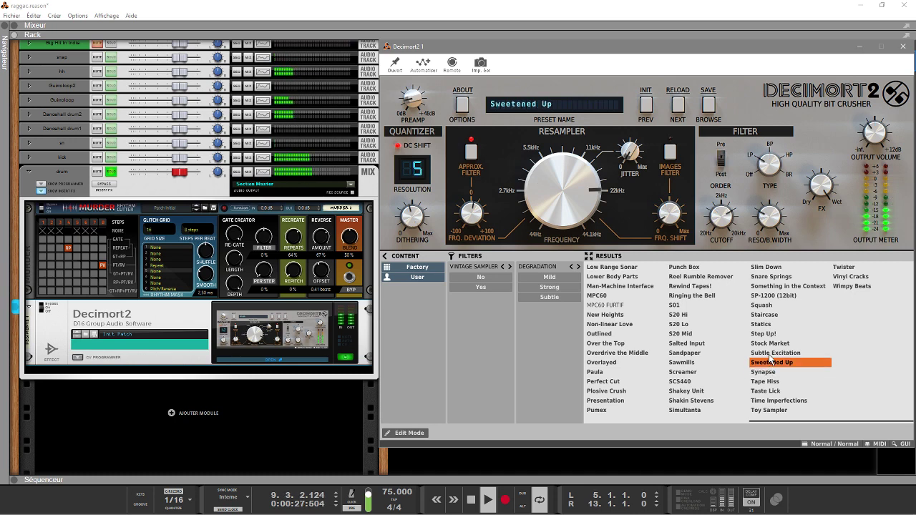
{"action": "left_click", "coordinate": [771, 352]}
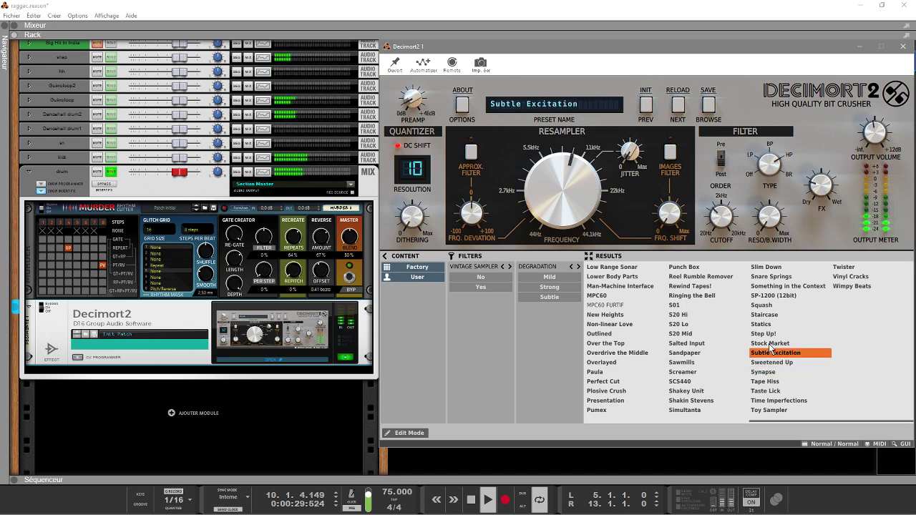
{"action": "left_click", "coordinate": [769, 344]}
{"action": "left_click", "coordinate": [761, 326]}
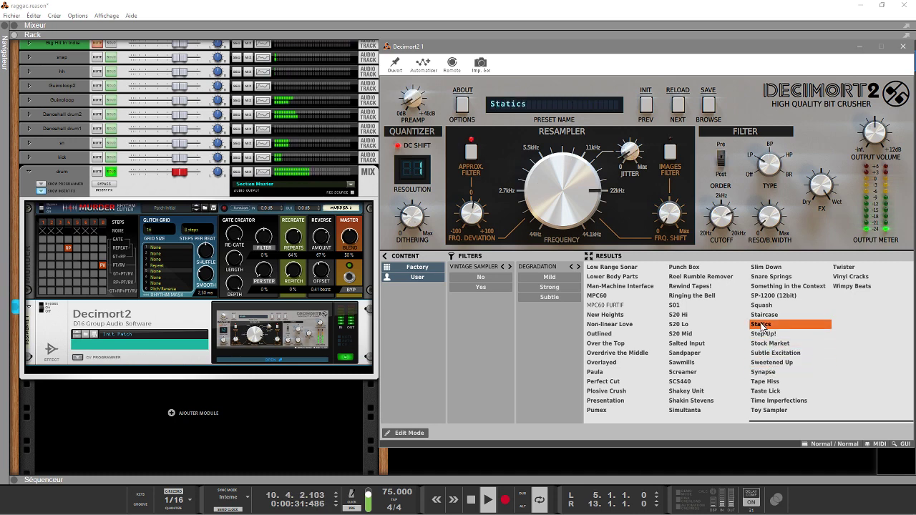
{"action": "left_click", "coordinate": [764, 315]}
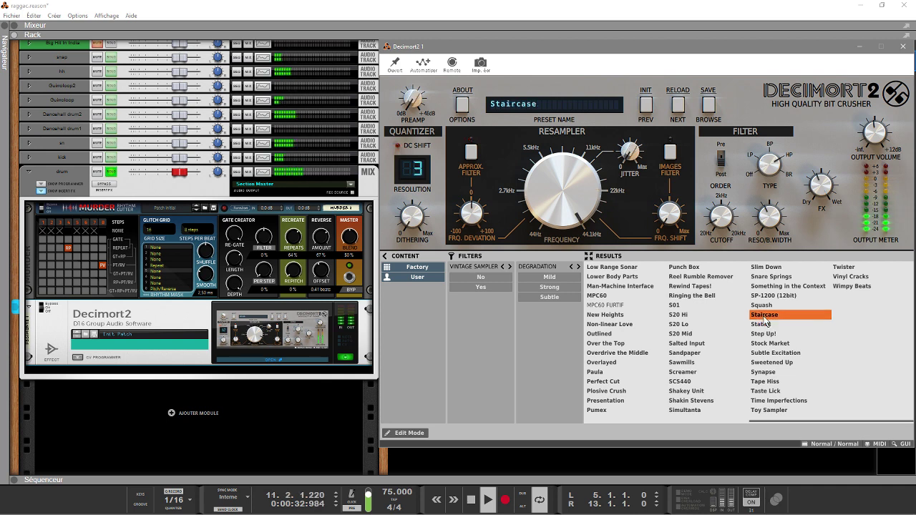
{"action": "left_click", "coordinate": [763, 305]}
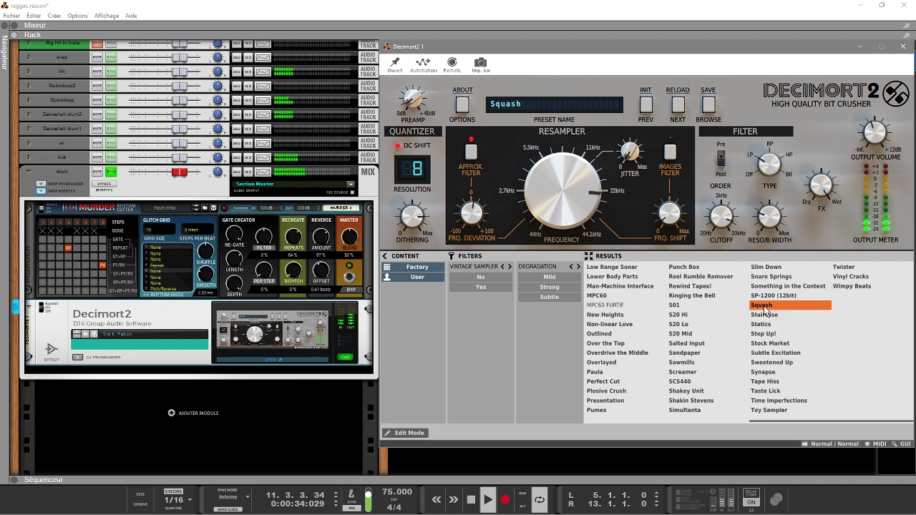
Load the S20 Lo preset and try different resampler frequency and filter cutoff values while playing and stopping the drum channel.
{"action": "left_click", "coordinate": [678, 315]}
{"action": "left_click", "coordinate": [682, 325]}
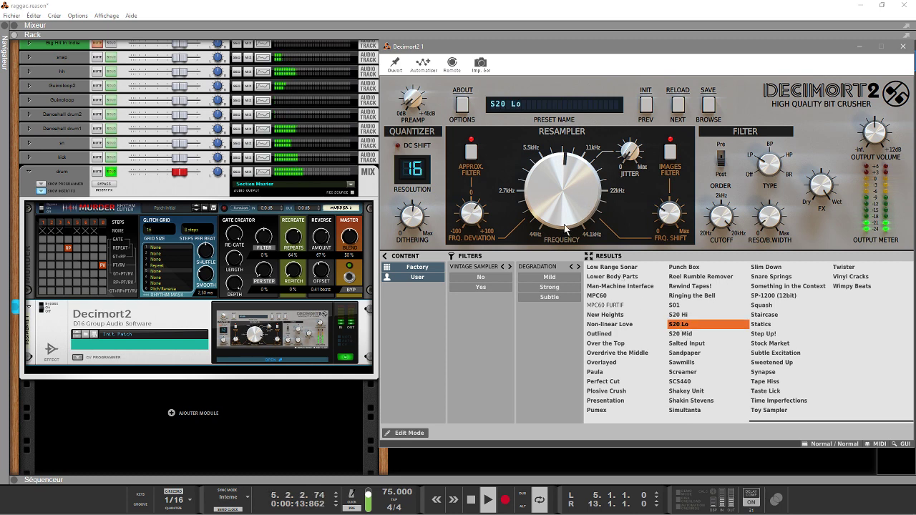
{"action": "mouse_move", "coordinate": [561, 209]}
{"action": "left_mouse_down"}
{"action": "mouse_move", "coordinate": [551, 165]}
{"action": "mouse_move", "coordinate": [576, 277]}
{"action": "mouse_move", "coordinate": [566, 201]}
{"action": "left_mouse_up"}
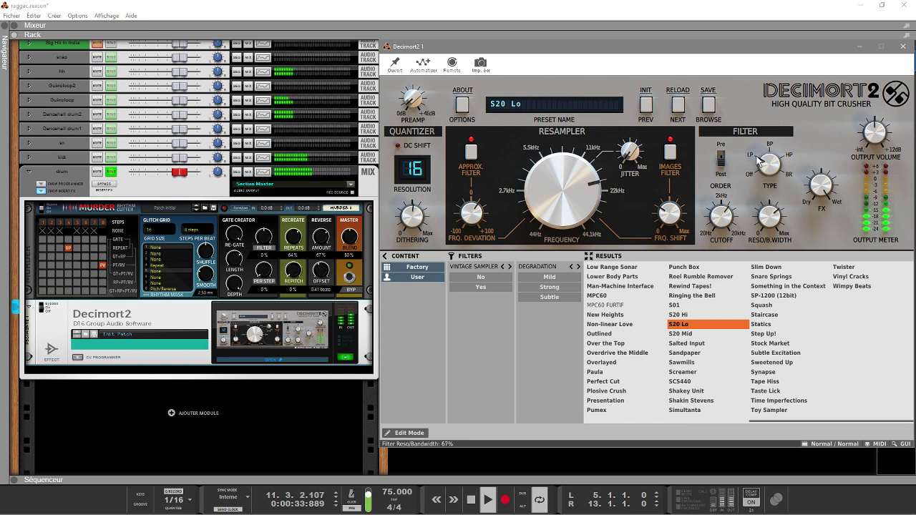
{"action": "left_click_drag", "start_coordinate": [729, 222], "coordinate": [731, 189]}
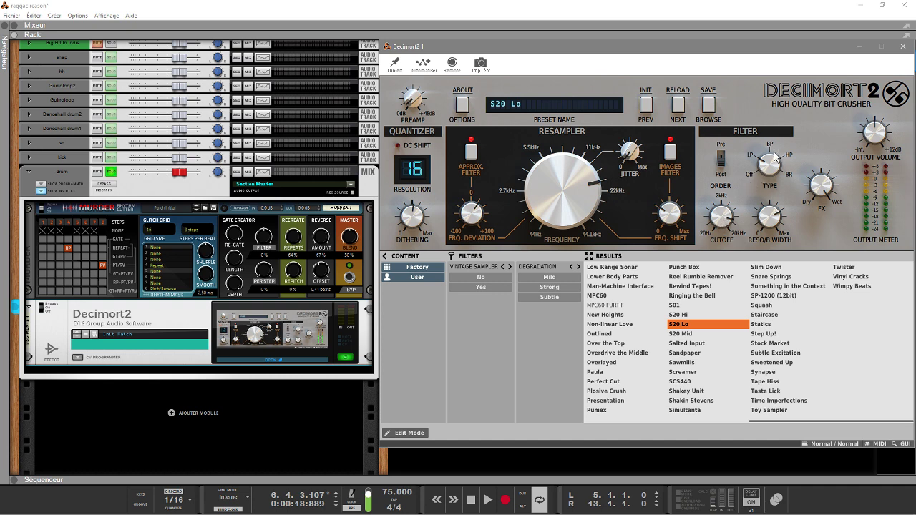
{"action": "key", "text": "space"}
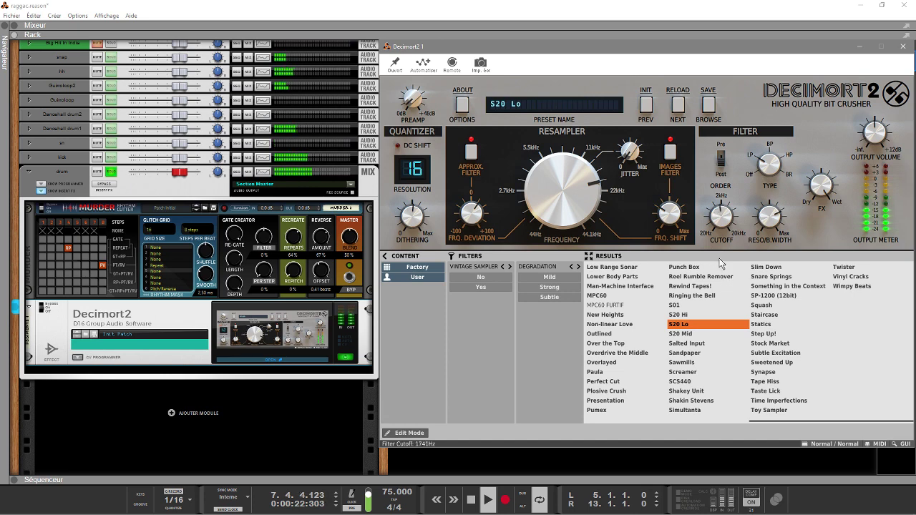
{"action": "key", "text": "space"}
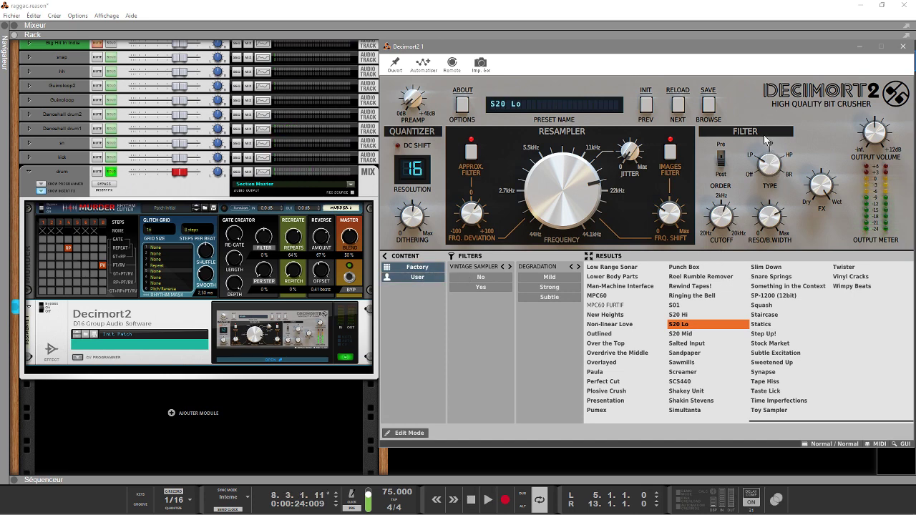
Open preset saving for S20 Lo and cancel it, and load the user preset MPC60 FURTIF from the preset browser.
{"action": "left_click", "coordinate": [708, 106]}
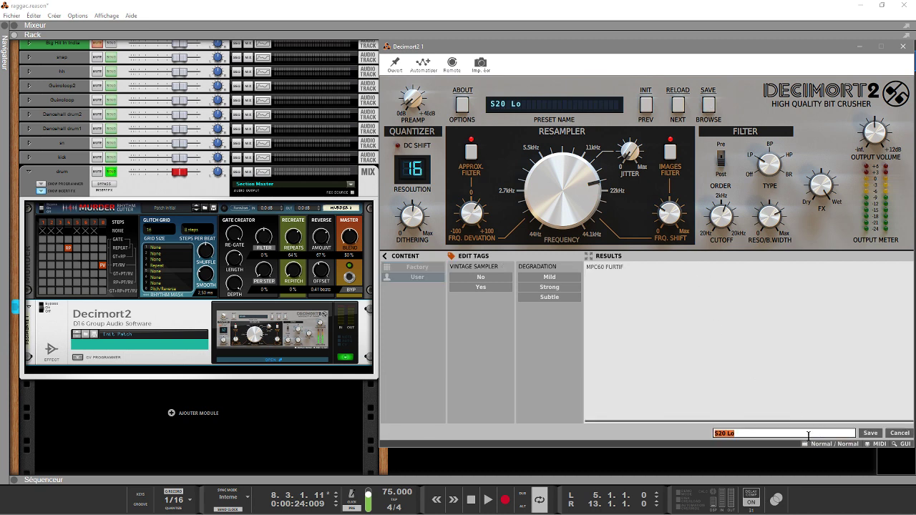
{"action": "left_click", "coordinate": [897, 434]}
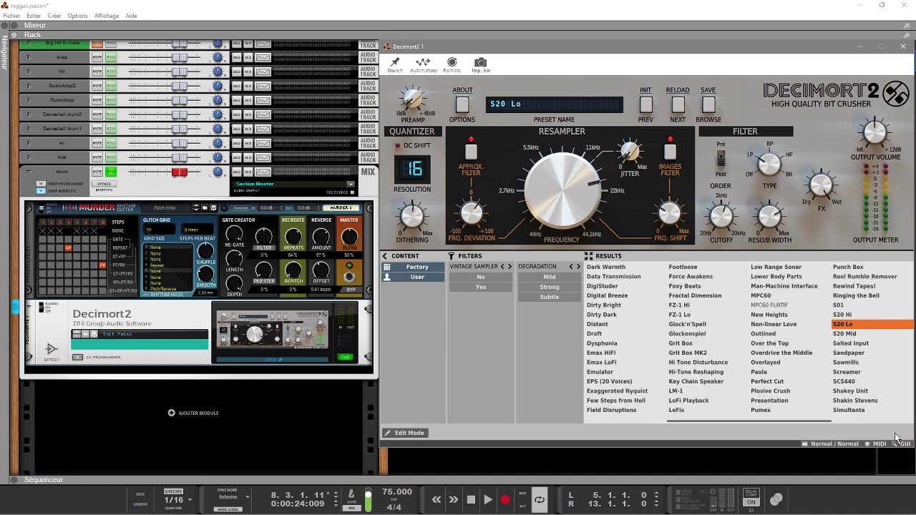
{"action": "left_click", "coordinate": [415, 279]}
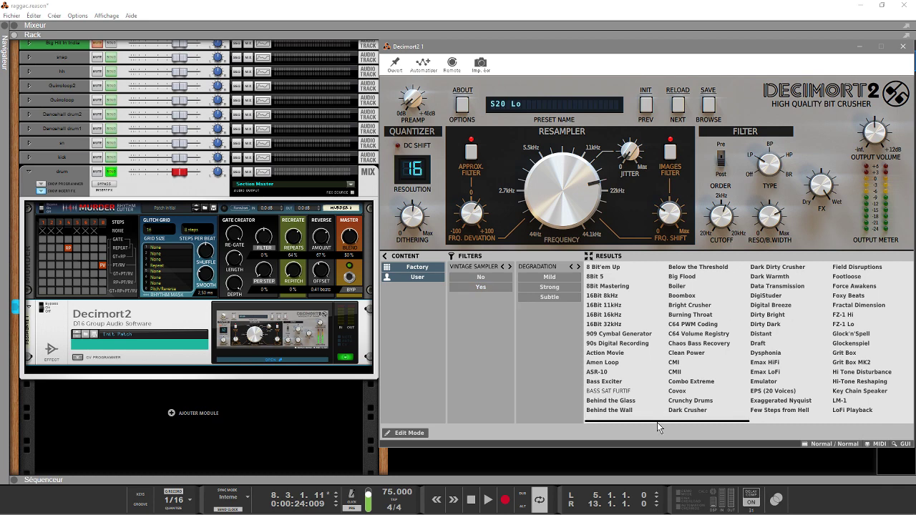
{"action": "left_click_drag", "start_coordinate": [692, 422], "coordinate": [809, 426]}
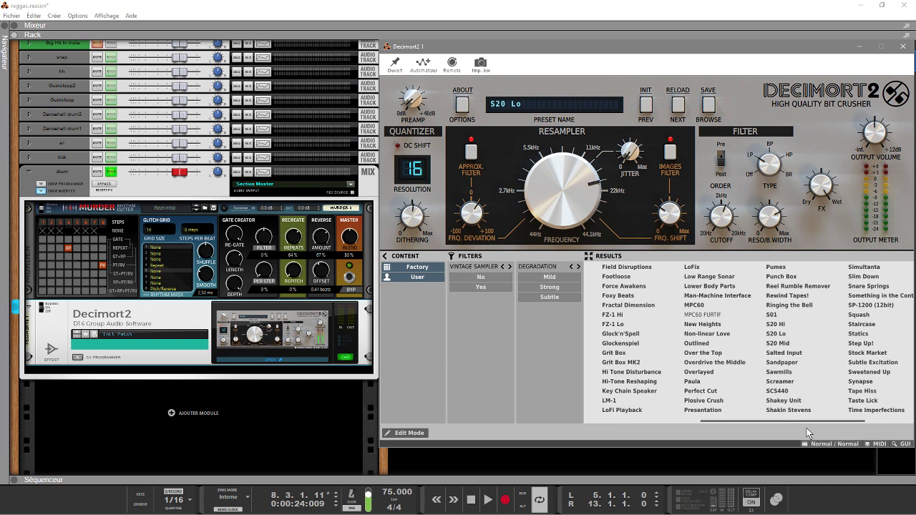
{"action": "double_click", "coordinate": [699, 318]}
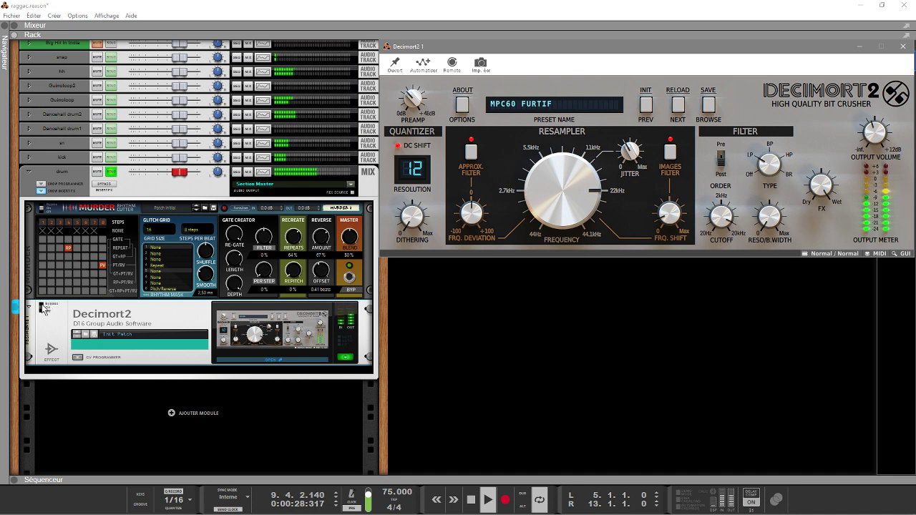
Bypass and reactivate the drum channel's Decimort2 to compare the sound, and turn off the channel's solo.
{"action": "left_click", "coordinate": [41, 307]}
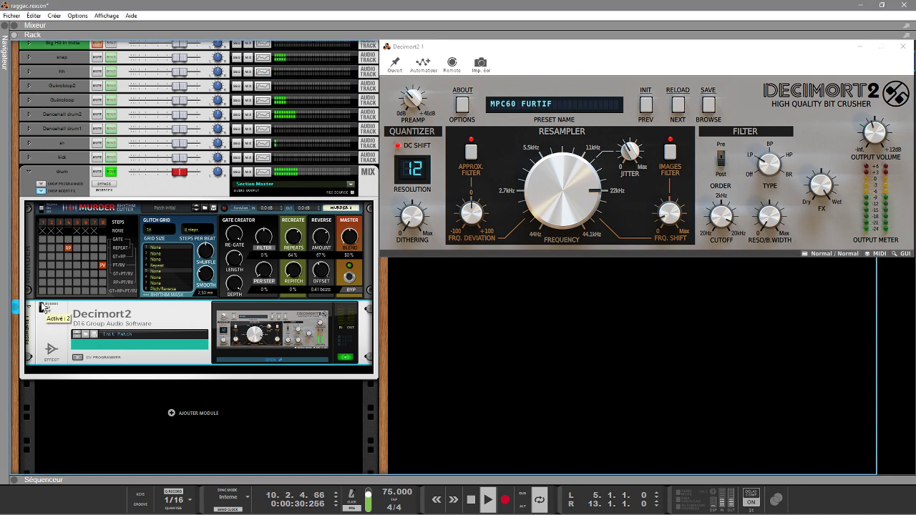
{"action": "left_click", "coordinate": [40, 306]}
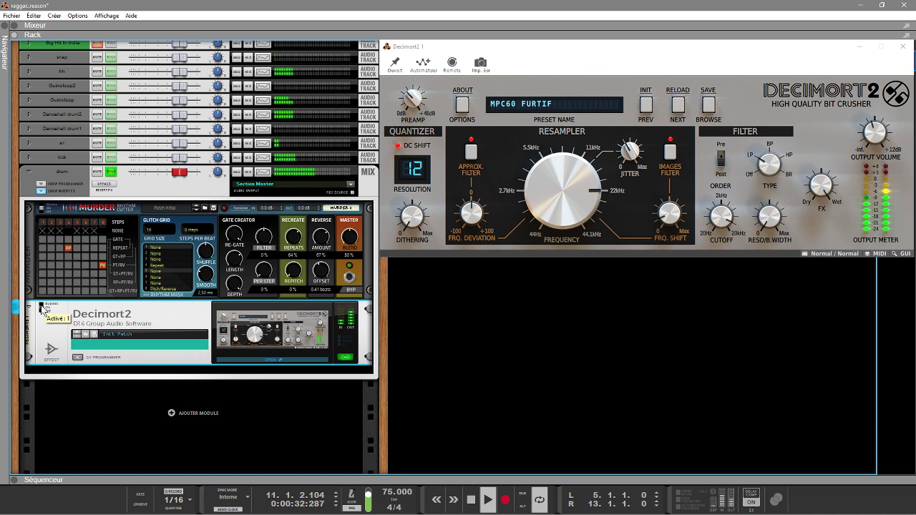
{"action": "left_click", "coordinate": [111, 172]}
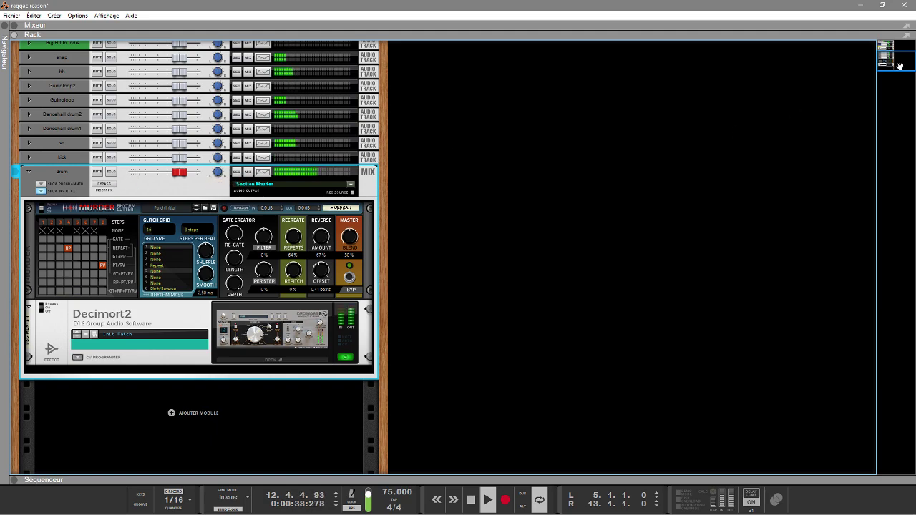
Solo the 808-Automatic Static Retrans channel and show its Decimort2 with the BASS SAT FURTIF preset.
{"action": "left_click_drag", "start_coordinate": [896, 65], "coordinate": [896, 53]}
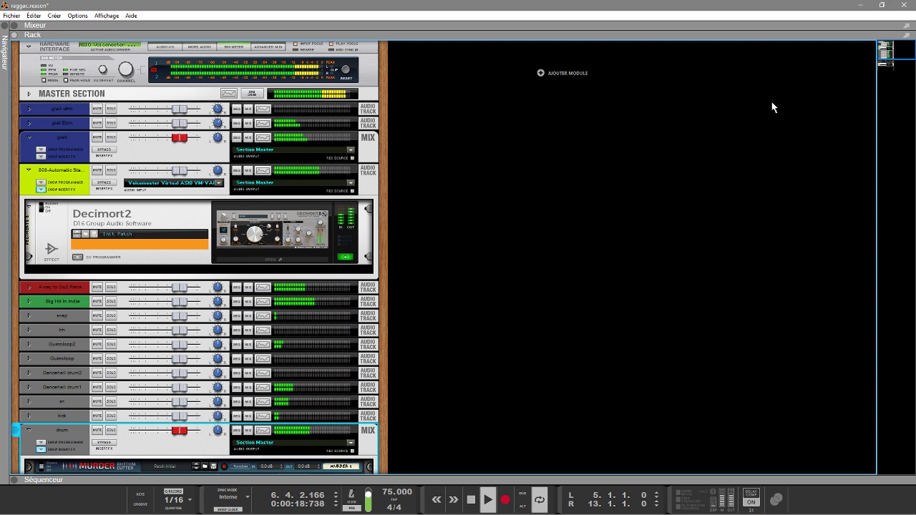
{"action": "left_click", "coordinate": [292, 261]}
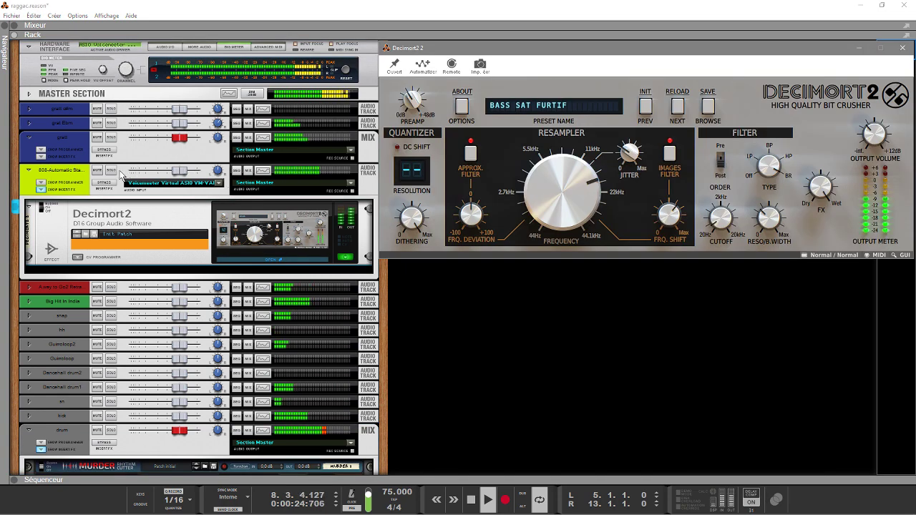
{"action": "left_click", "coordinate": [97, 170]}
{"action": "left_click", "coordinate": [98, 170]}
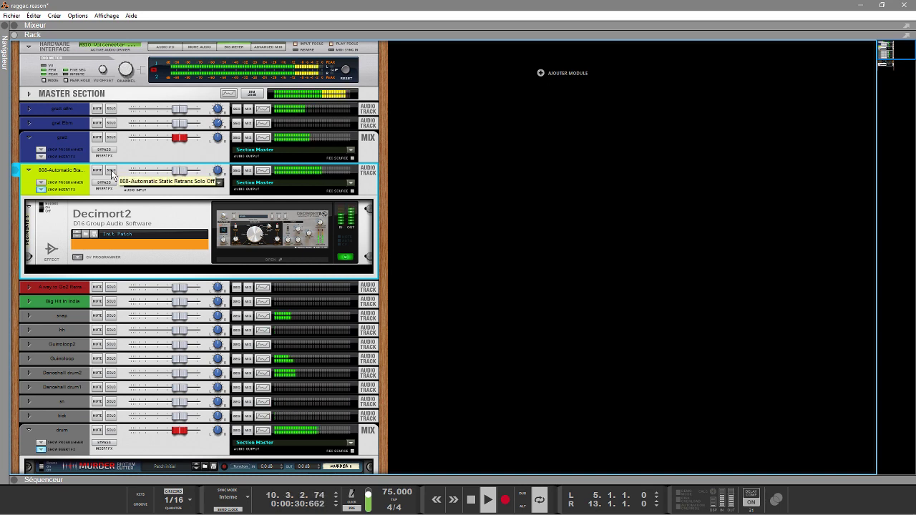
{"action": "left_click", "coordinate": [110, 170]}
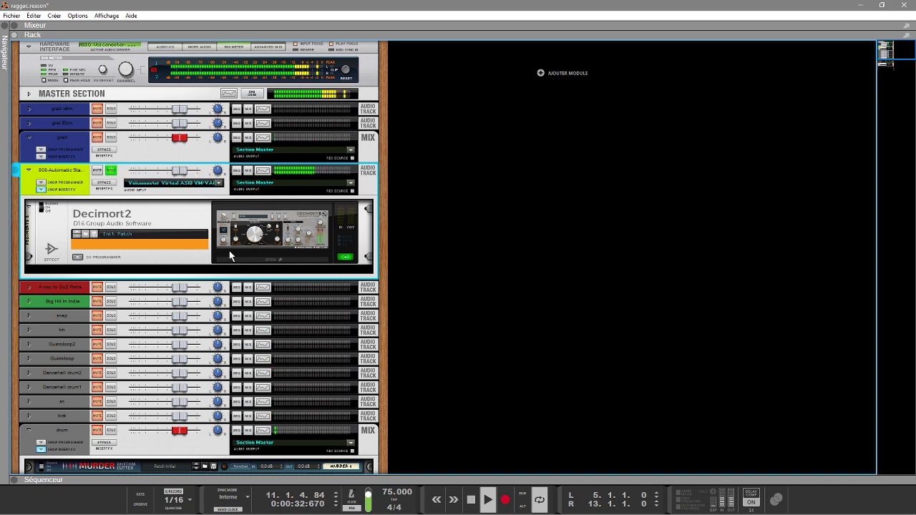
{"action": "left_click", "coordinate": [271, 258]}
{"action": "left_click", "coordinate": [270, 258]}
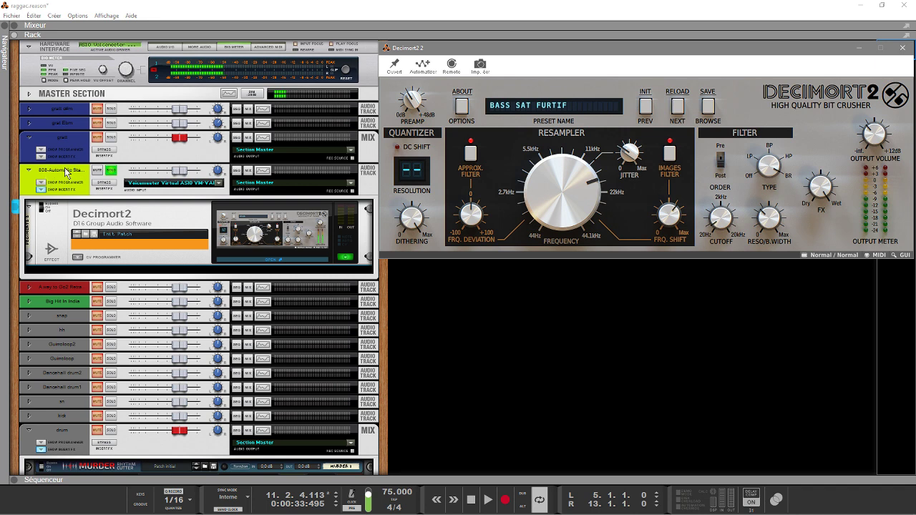
Play the soloed 808 channel with its insert effects bypassed, and re-enable them to compare the sound.
{"action": "left_click", "coordinate": [104, 187]}
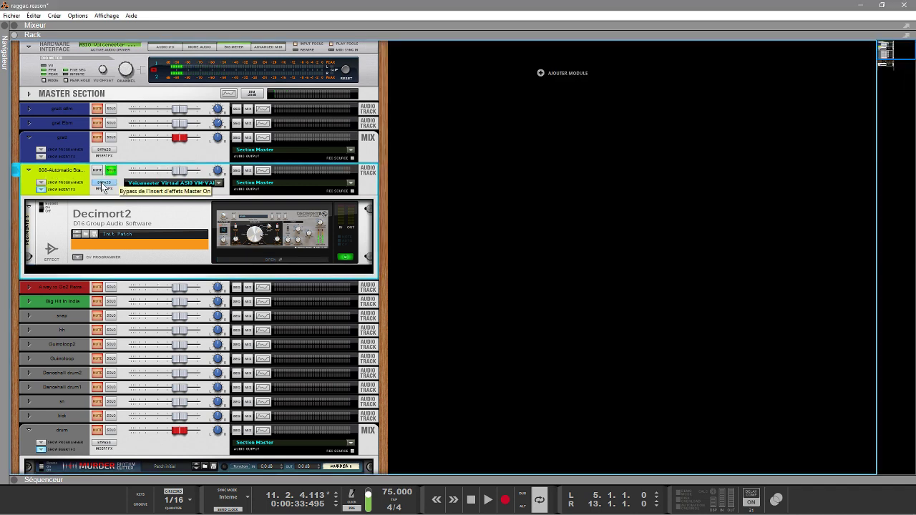
{"action": "left_click", "coordinate": [239, 260]}
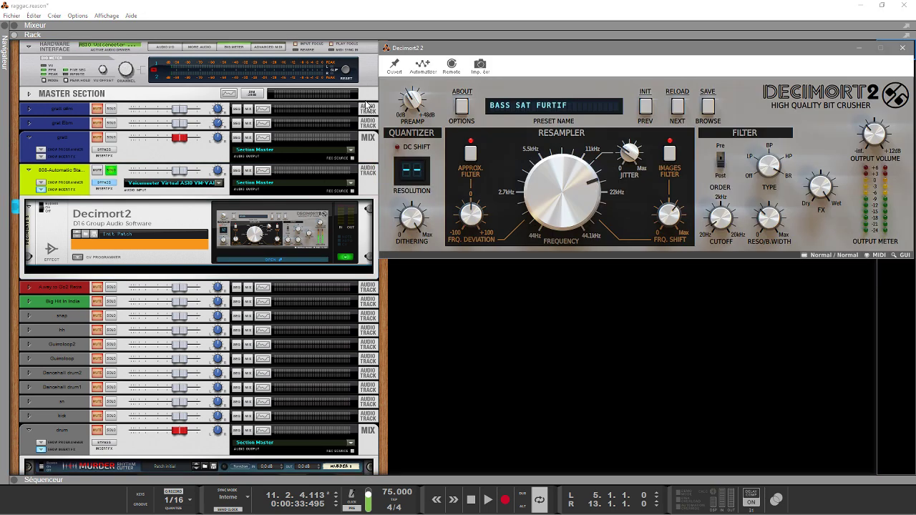
{"action": "key", "text": "space"}
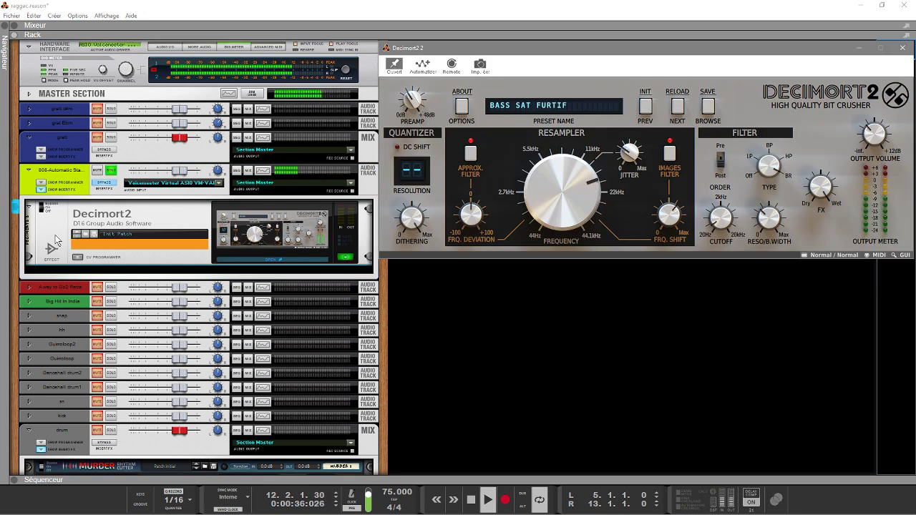
{"action": "left_click", "coordinate": [106, 186]}
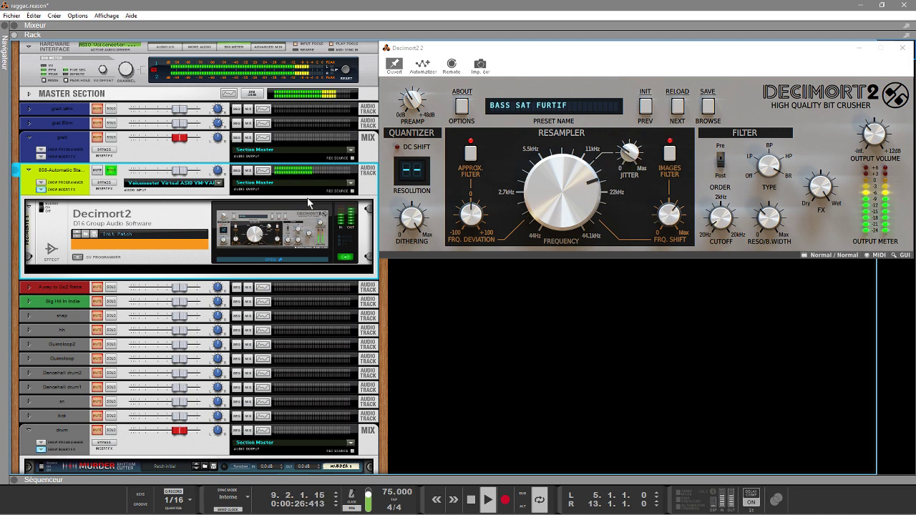
Compare the 808 channel in the full mix and soloed, with and without insert effects, and leave it unsoloed with effects active.
{"action": "left_click", "coordinate": [111, 170]}
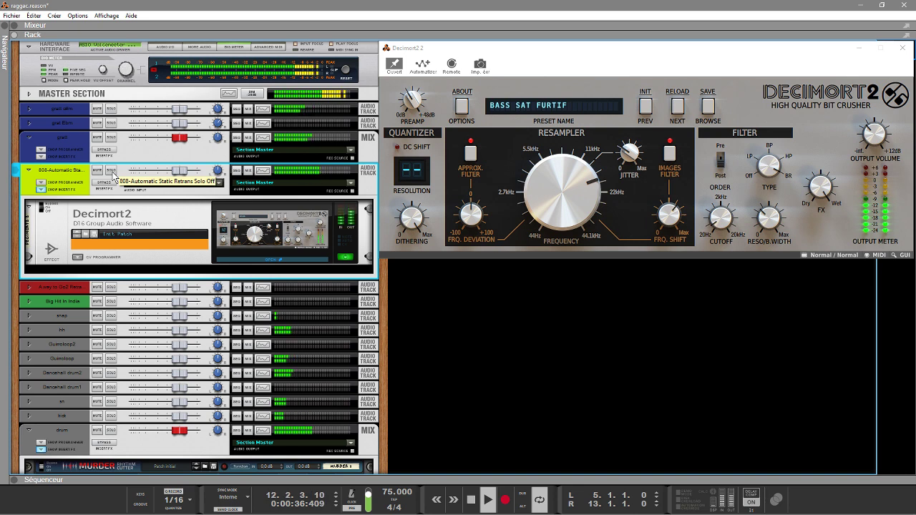
{"action": "left_click", "coordinate": [112, 175]}
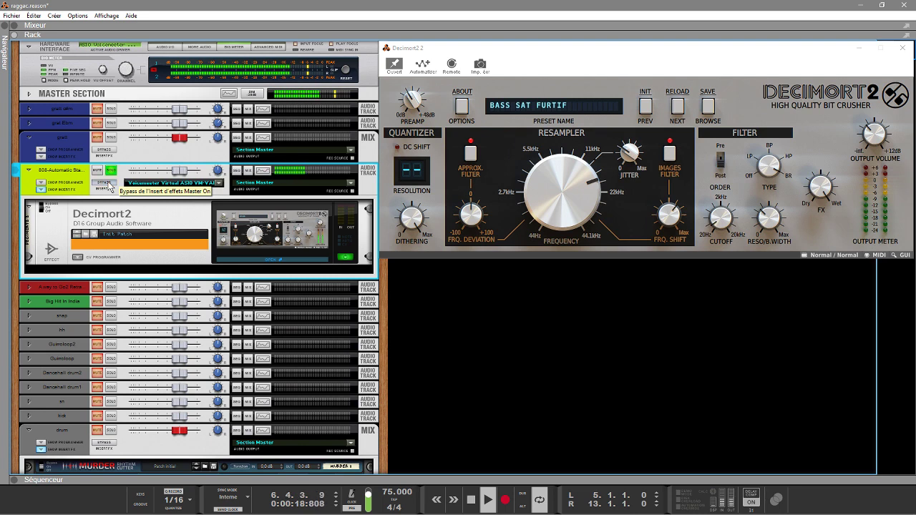
{"action": "left_click", "coordinate": [109, 185]}
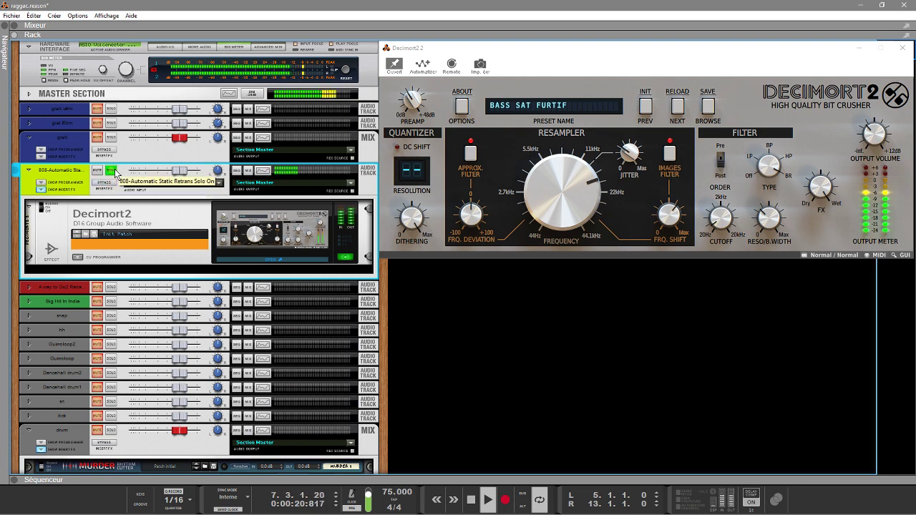
{"action": "left_click", "coordinate": [115, 169]}
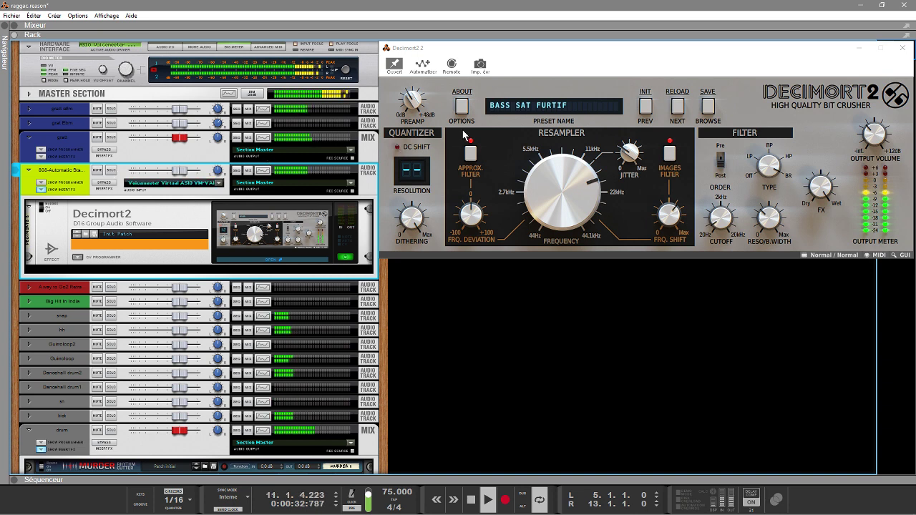
Open the preset browser of the 808 channel's Decimort2.
{"action": "left_click", "coordinate": [707, 107]}
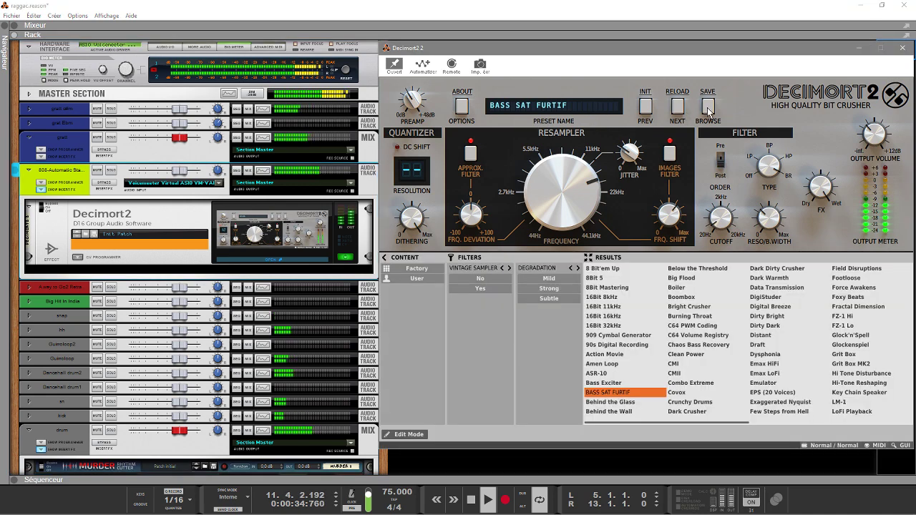